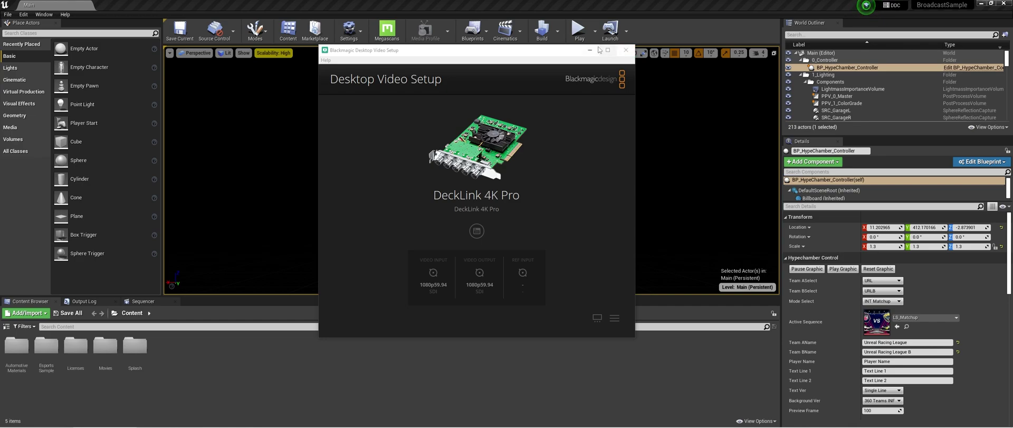
Run the level in play mode, select BP_HypeChamber_Controller and pick its Blackmagic media output asset
left_click(626, 50)
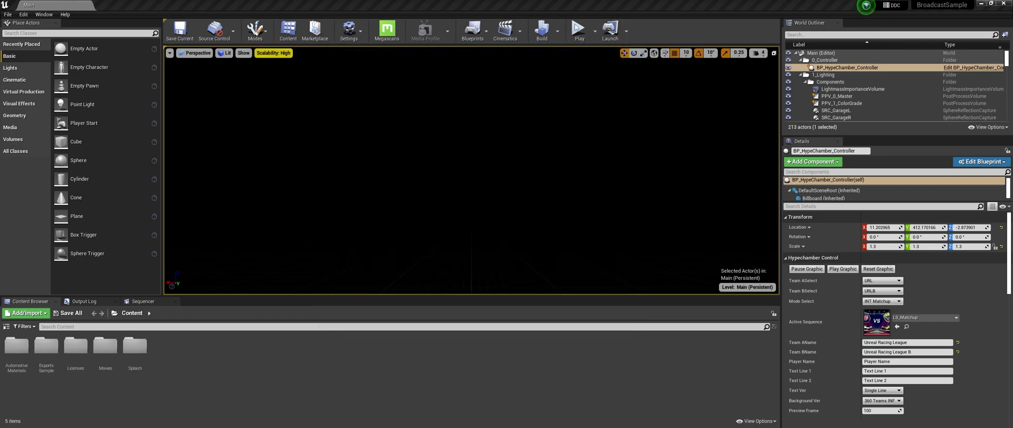
left_click(577, 32)
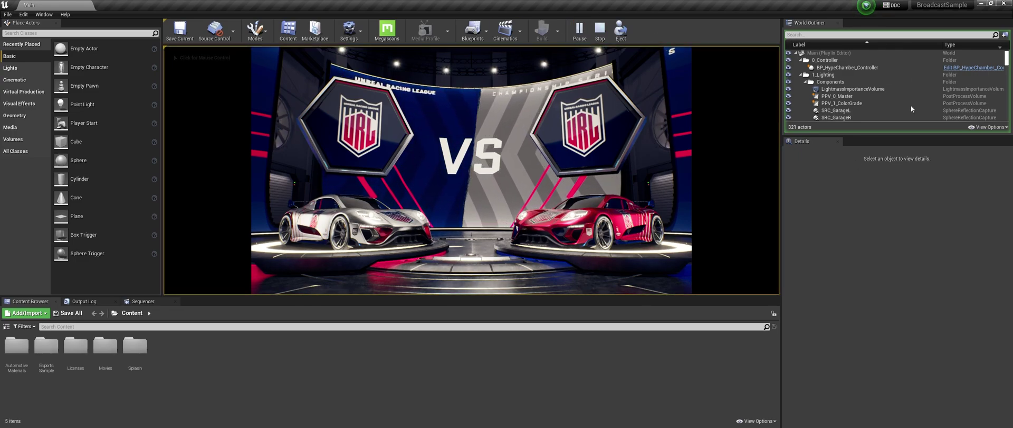
left_click(857, 68)
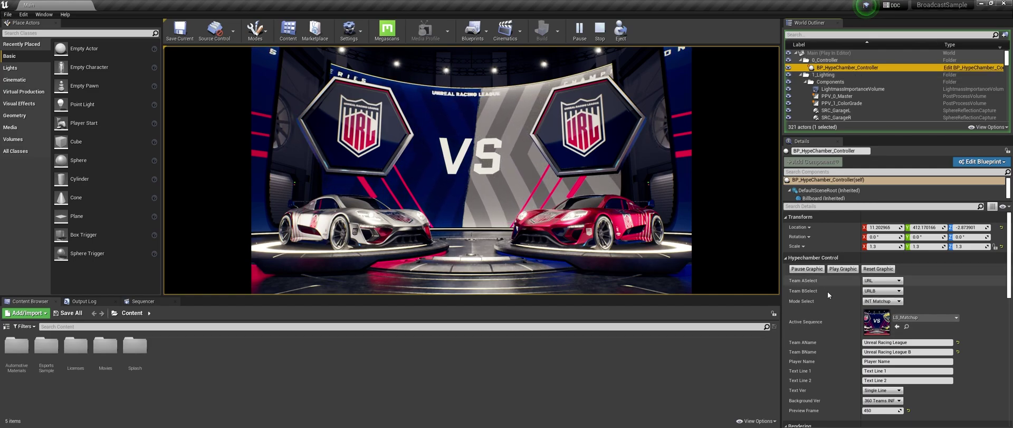
scroll(827, 290, "down", 7)
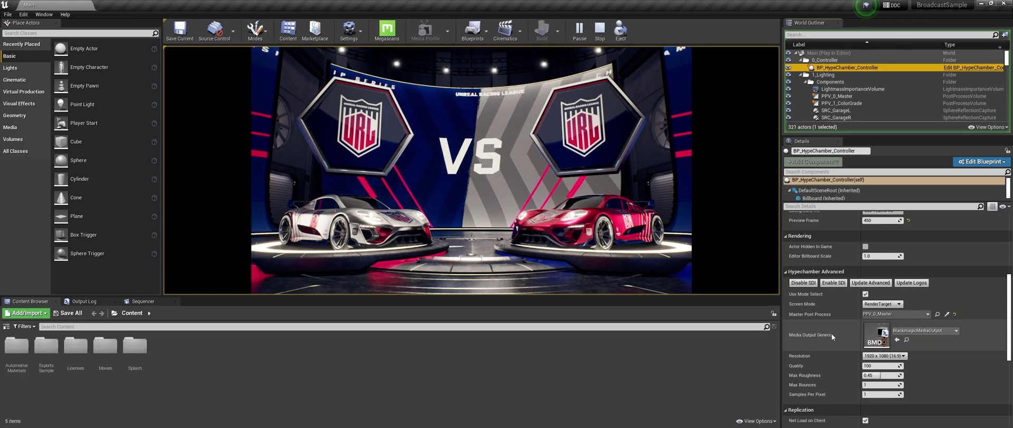
left_click(880, 336)
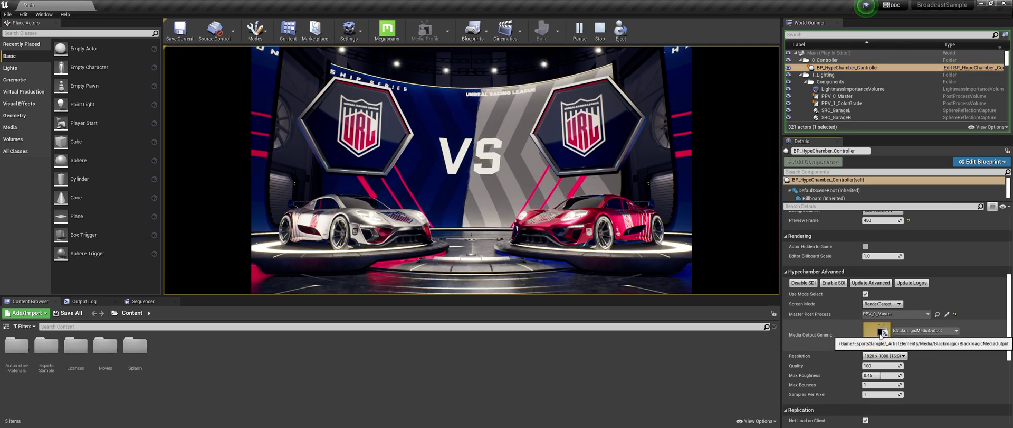
double_click(880, 332)
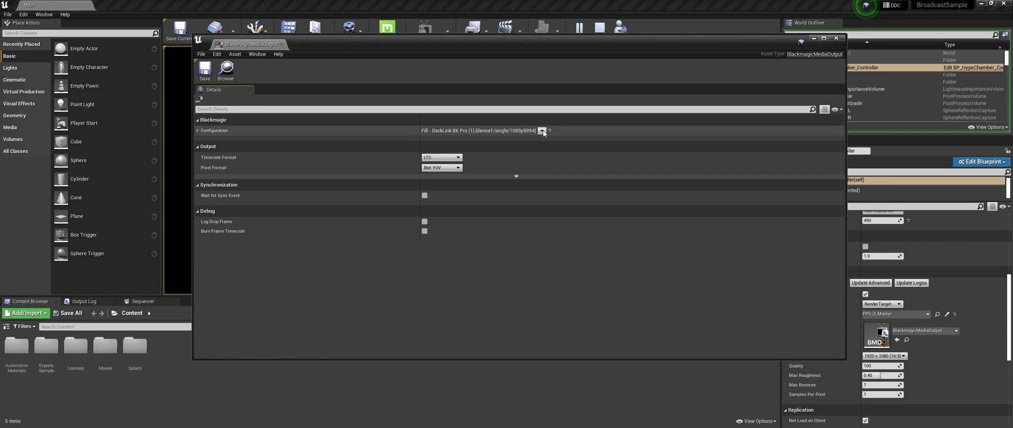
left_click(198, 130)
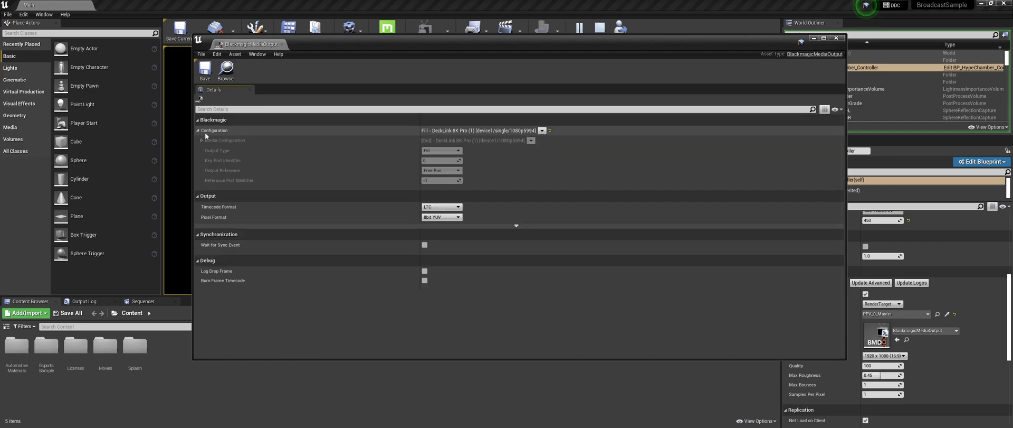
left_click(202, 140)
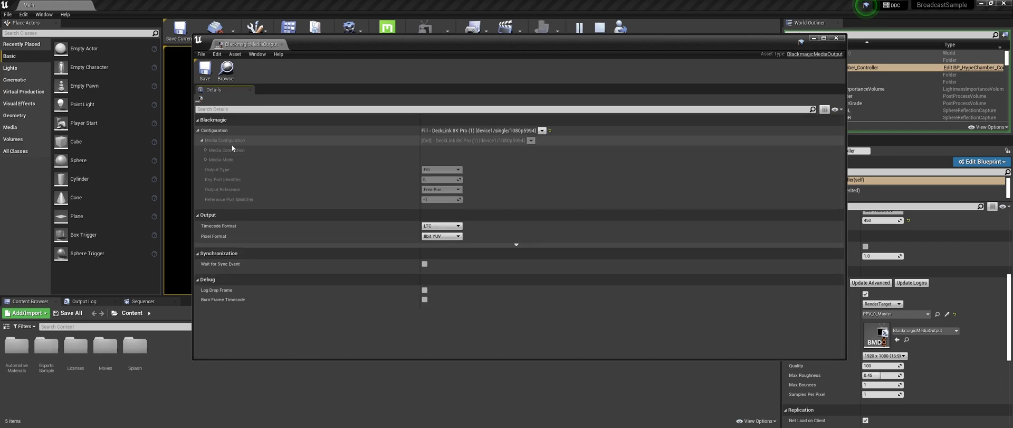
left_click(206, 150)
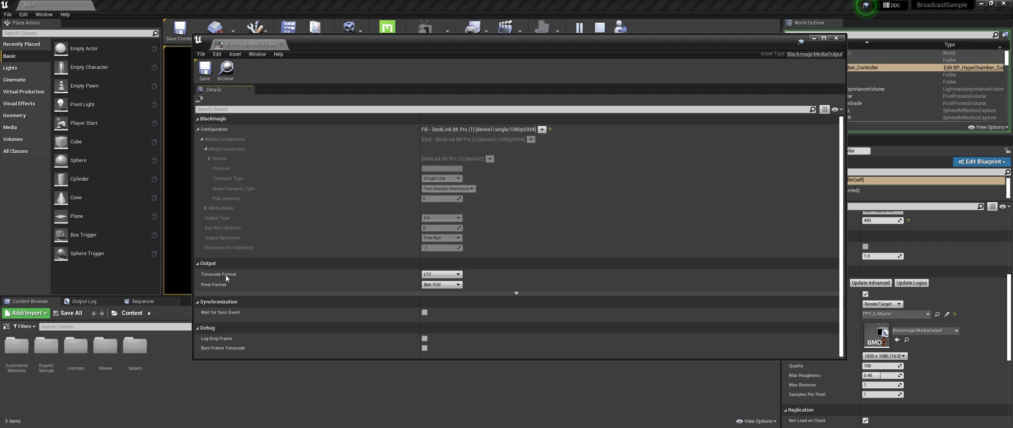
left_click(443, 275)
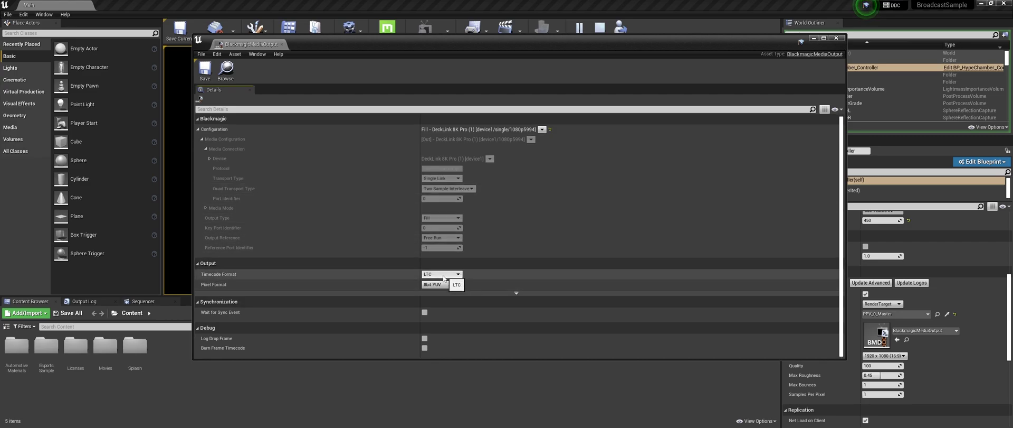
left_click(458, 277)
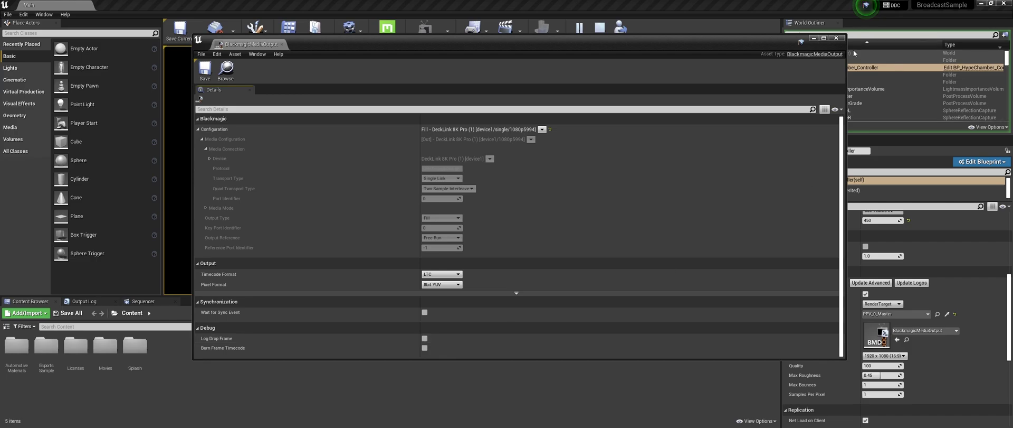
left_click(836, 38)
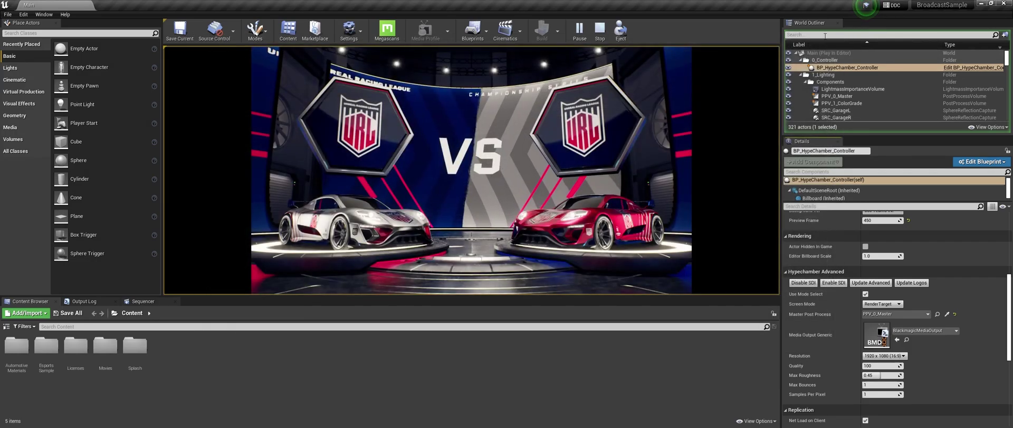
Enable SDI output in Hypechamber Advanced and bring OBS Studio forward over Unreal Engine
left_click(837, 283)
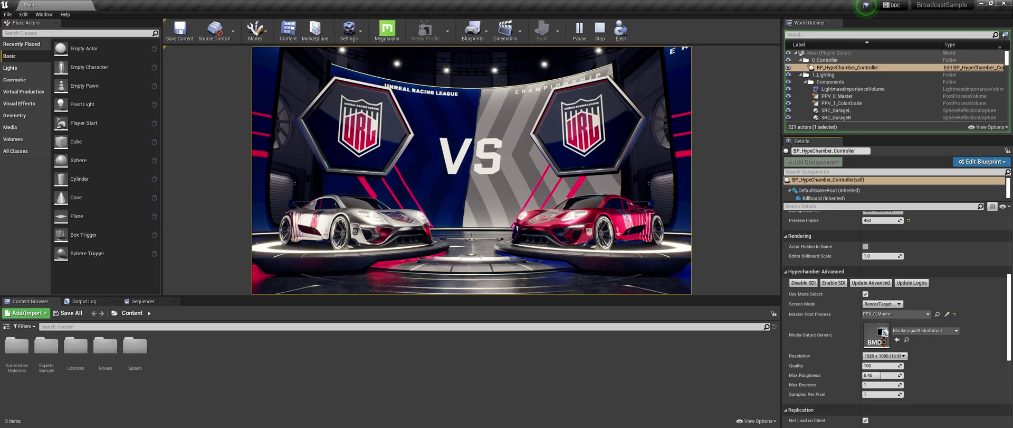
key("alt+Tab")
mouse_move(322, 76)
left_mouse_down()
mouse_move(367, 93)
mouse_move(312, 76)
left_mouse_up()
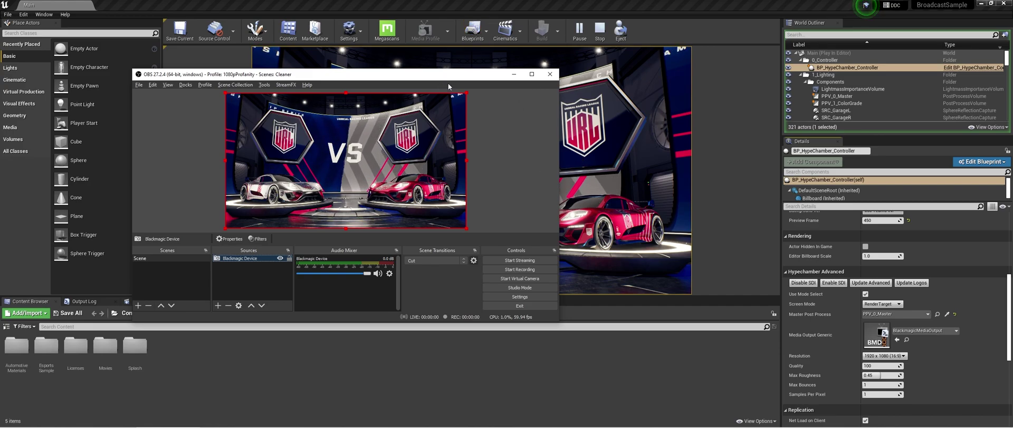
Snap OBS to the left half of the screen with Unreal Engine on the right
key("super+Left")
left_click(739, 147)
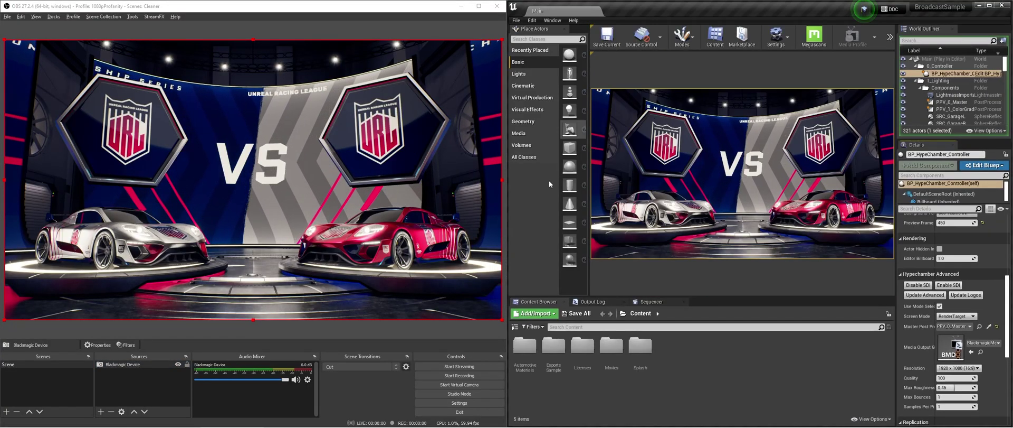
scroll(953, 290, "up", 5)
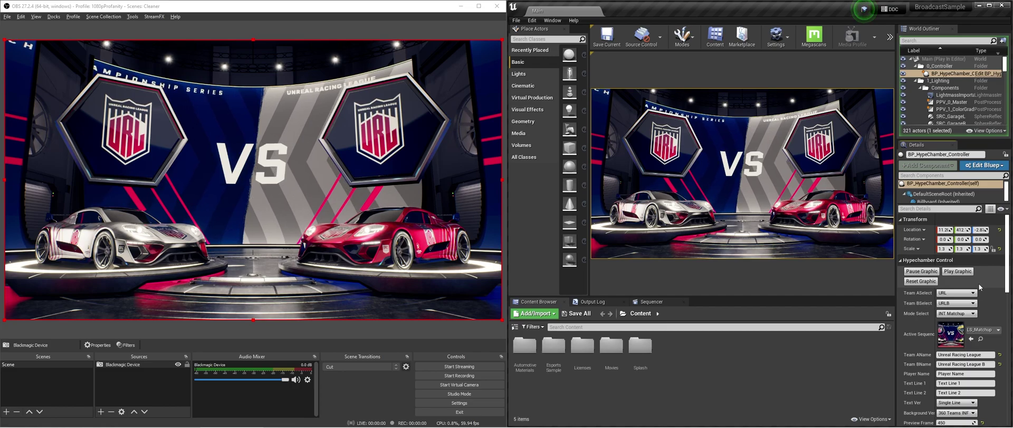
Set Team A to SGA and Team B to HPM, then replay the matchup graphic
left_click(956, 292)
left_click(941, 315)
left_click(956, 302)
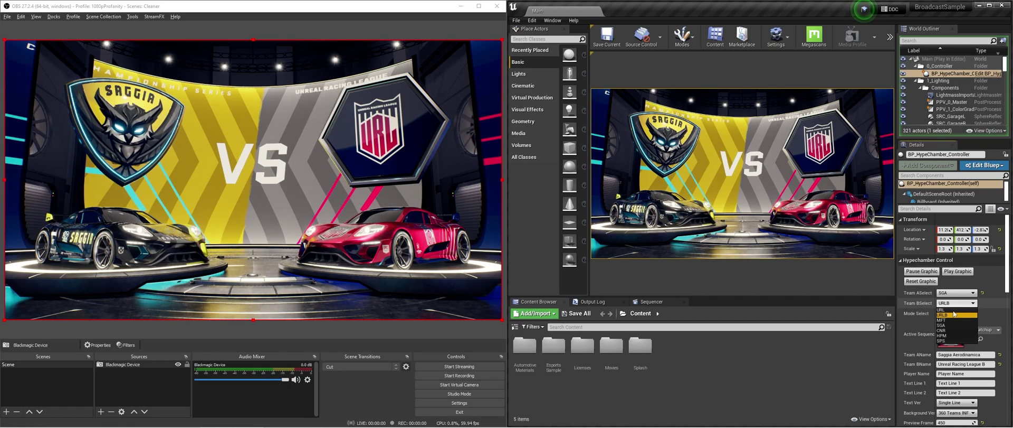
left_click(942, 334)
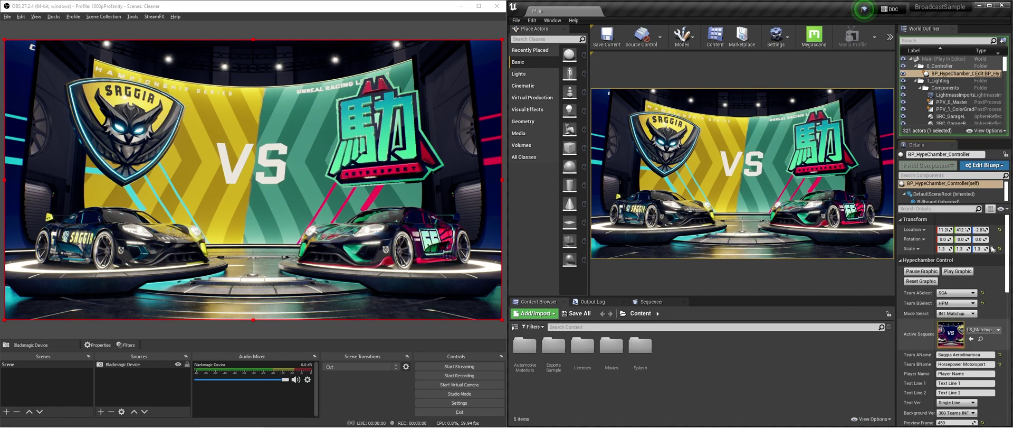
left_click(962, 272)
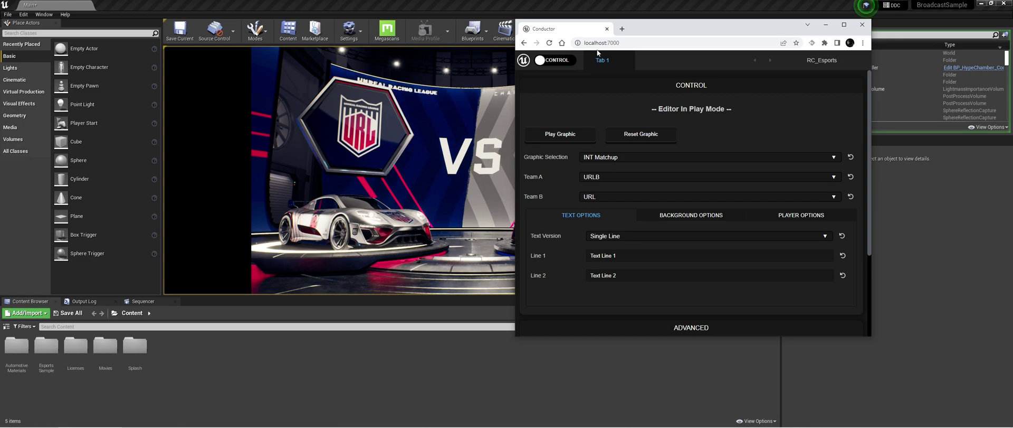
In Conductor, choose BUMP Team Victory with Team A MFT and play the winner graphic
mouse_move(696, 32)
left_mouse_down()
mouse_move(649, 112)
mouse_move(700, 32)
left_mouse_up()
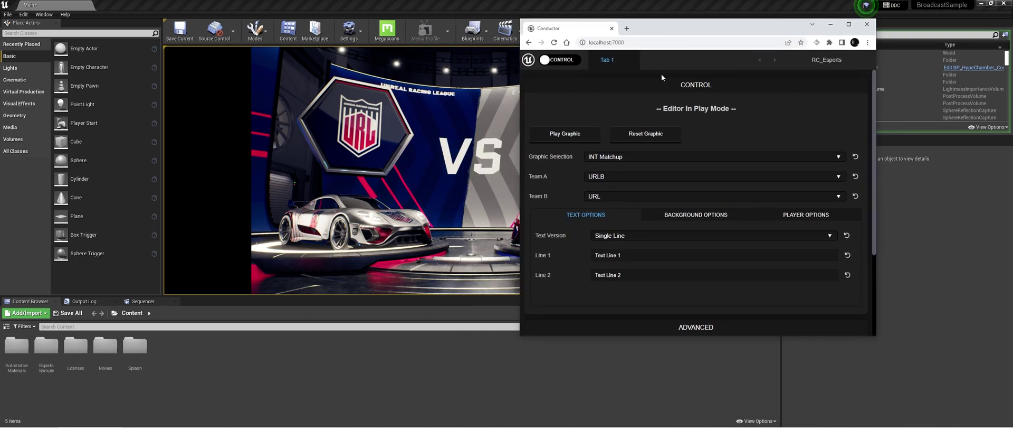
left_click(631, 42)
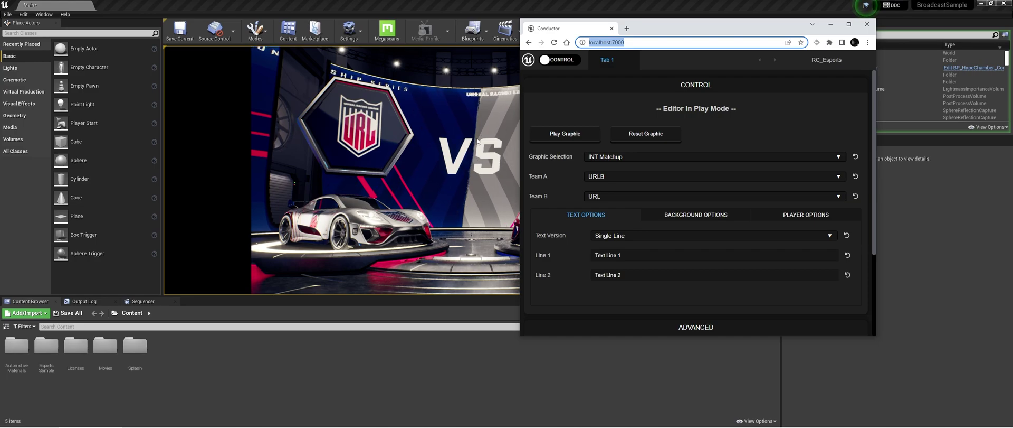
left_click(606, 155)
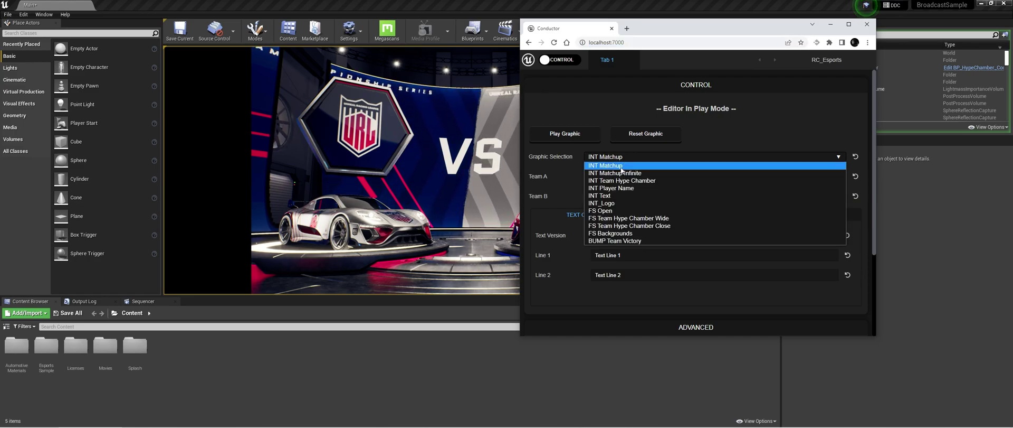
left_click(623, 241)
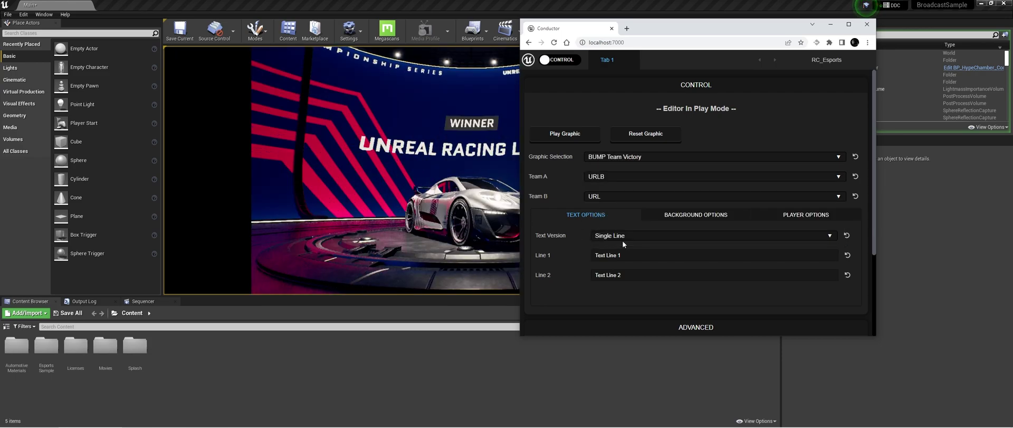
left_click(607, 179)
left_click(605, 201)
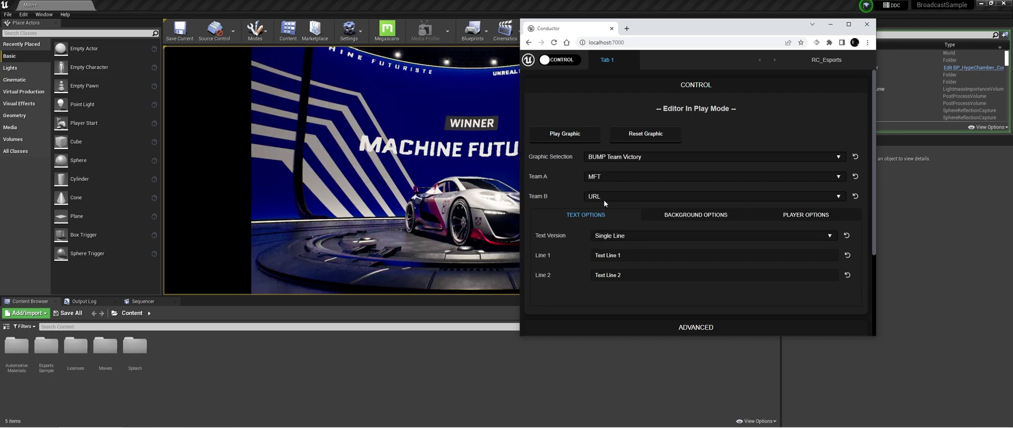
left_click(579, 137)
left_click(611, 157)
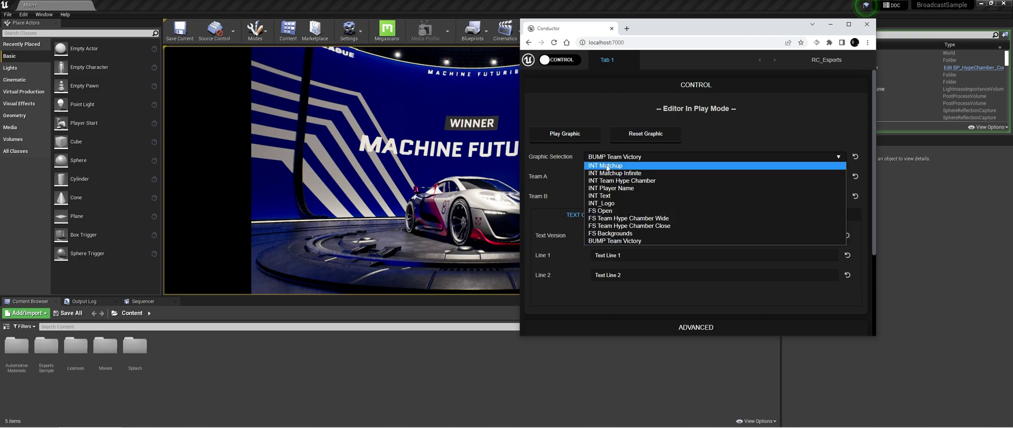
Search 'remote', open the RC_Esports preset and call its Play Graphic function
left_click(142, 326)
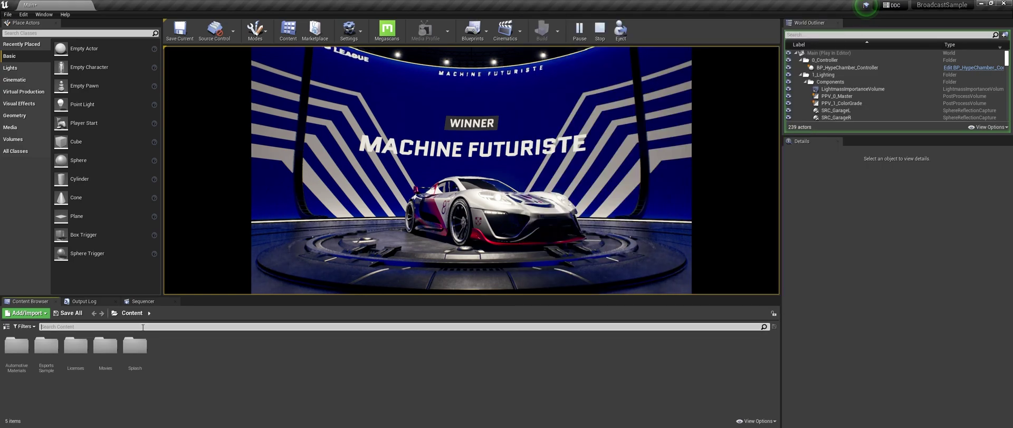
type("remote")
left_click(17, 347)
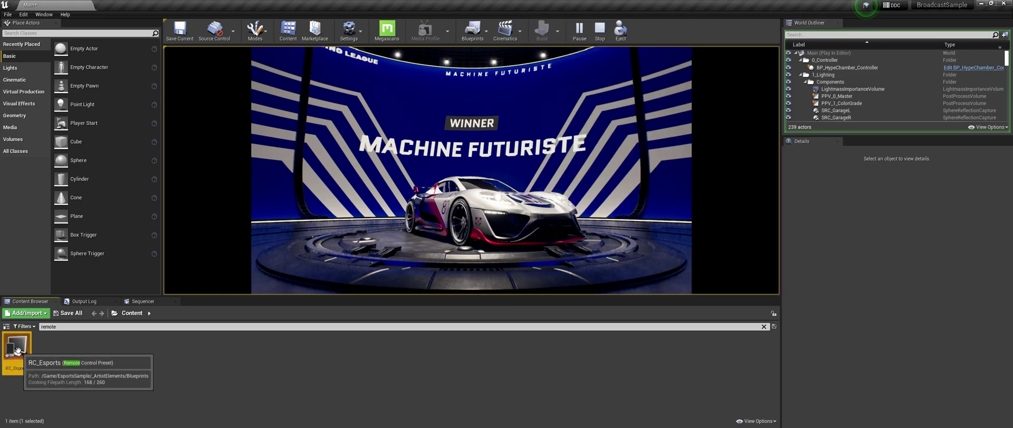
double_click(17, 348)
left_click_drag(675, 80, 448, 49)
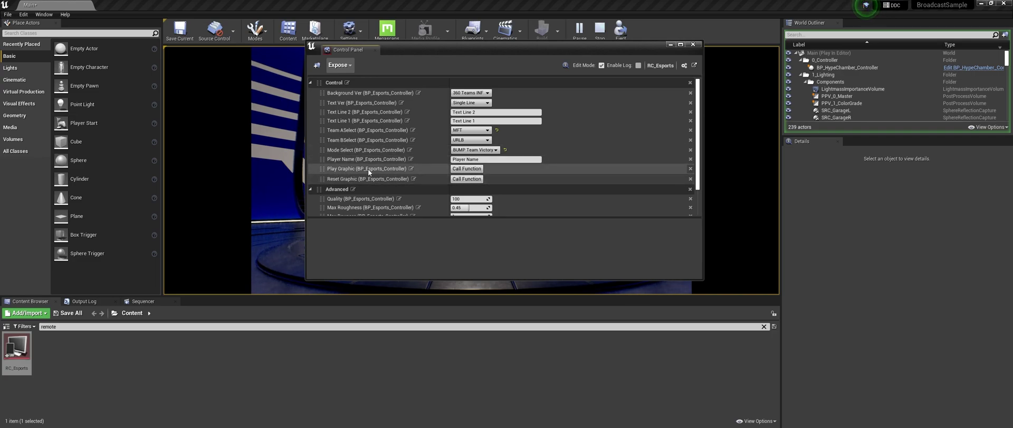
left_click(472, 168)
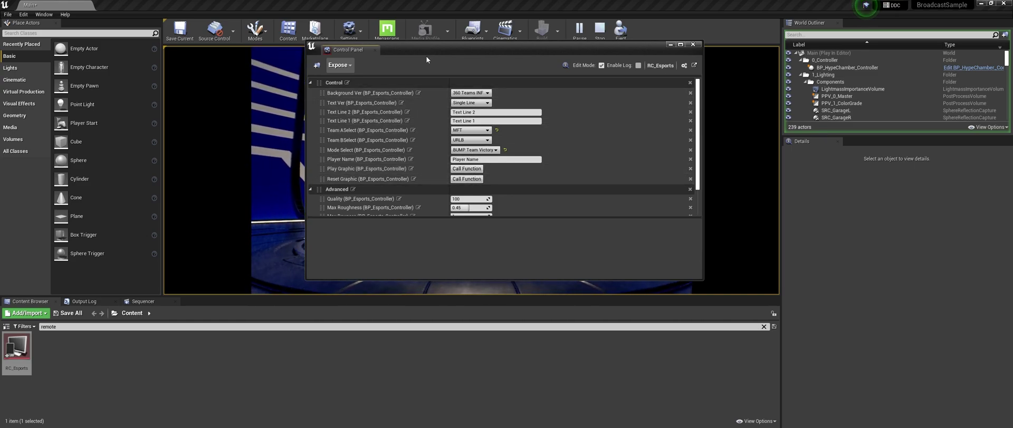
mouse_move(452, 46)
left_mouse_down()
mouse_move(731, 58)
mouse_move(477, 49)
mouse_move(442, 35)
left_mouse_up()
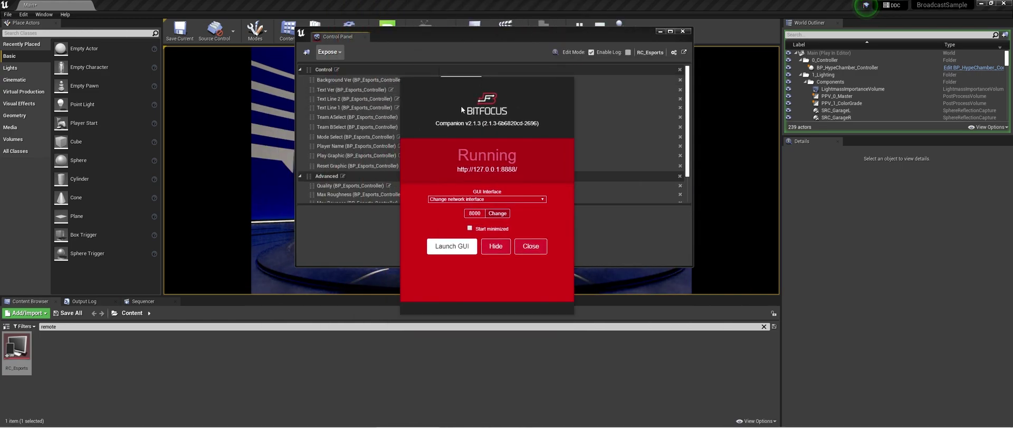
Launch the Companion admin page and arrange its browser window beside Unreal
left_click(456, 248)
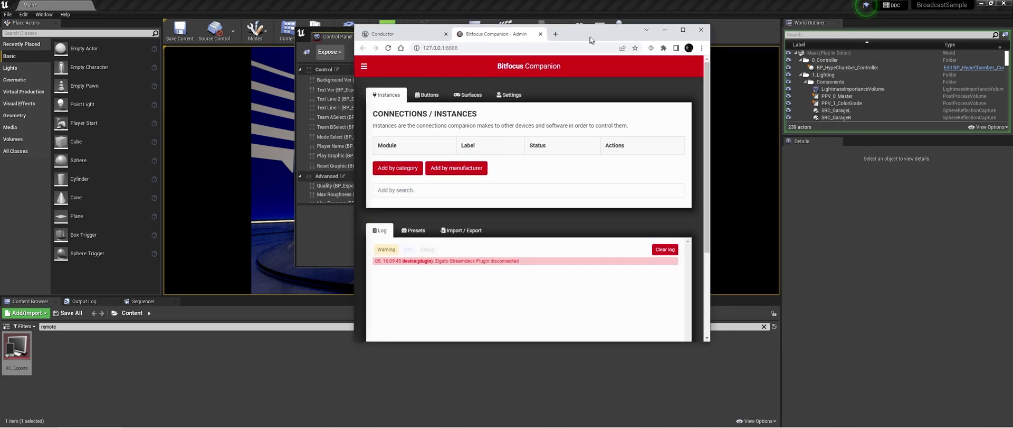
left_click_drag(711, 118, 897, 118)
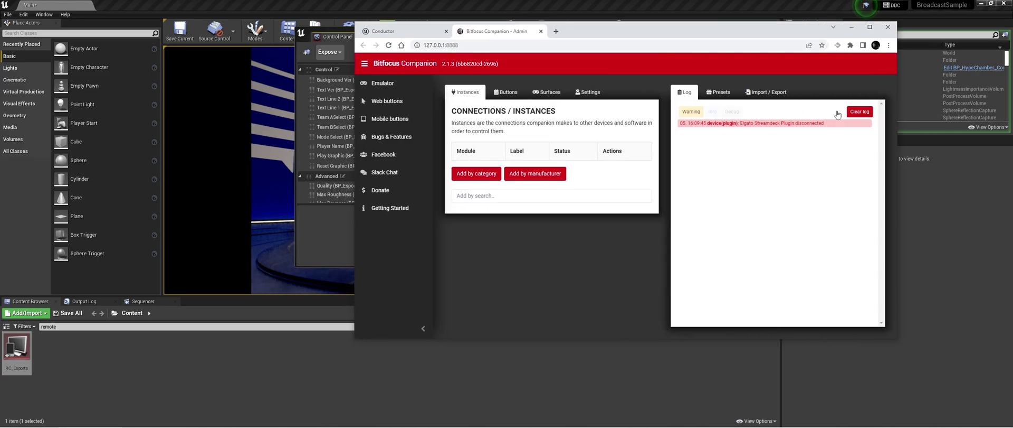
left_click_drag(627, 25, 505, 28)
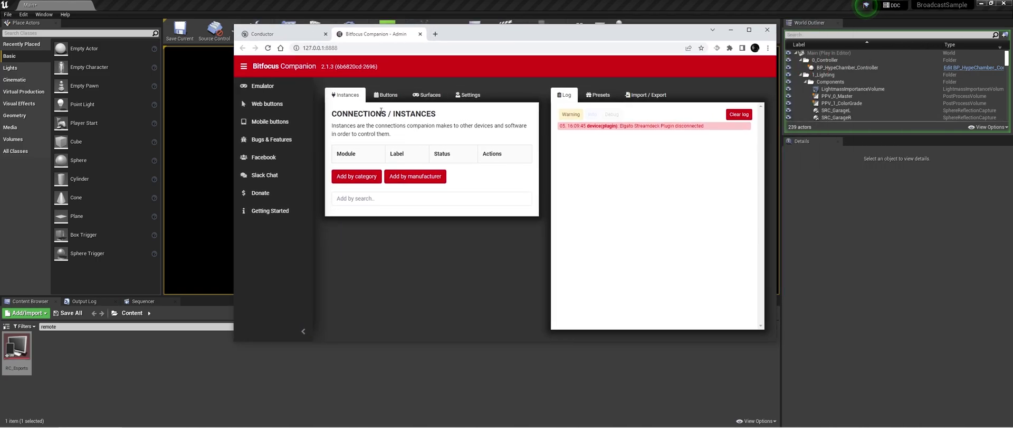
left_click(428, 95)
left_click(343, 96)
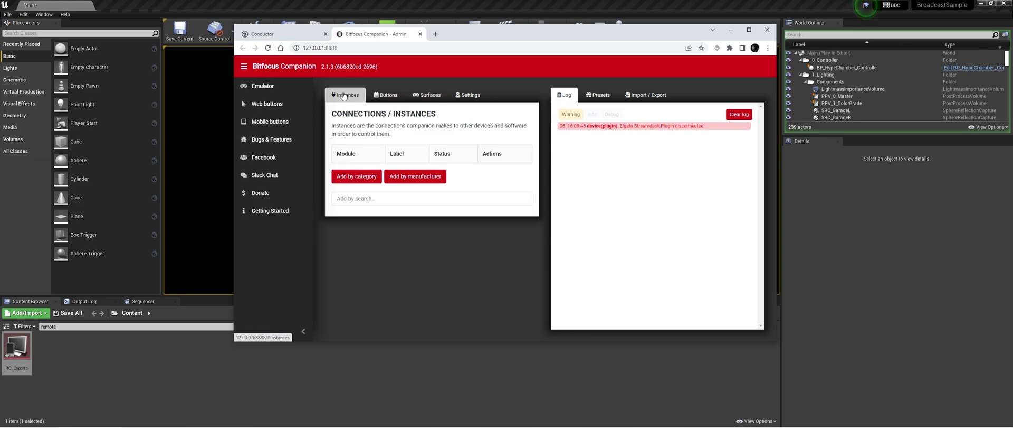
left_click(371, 197)
type("http")
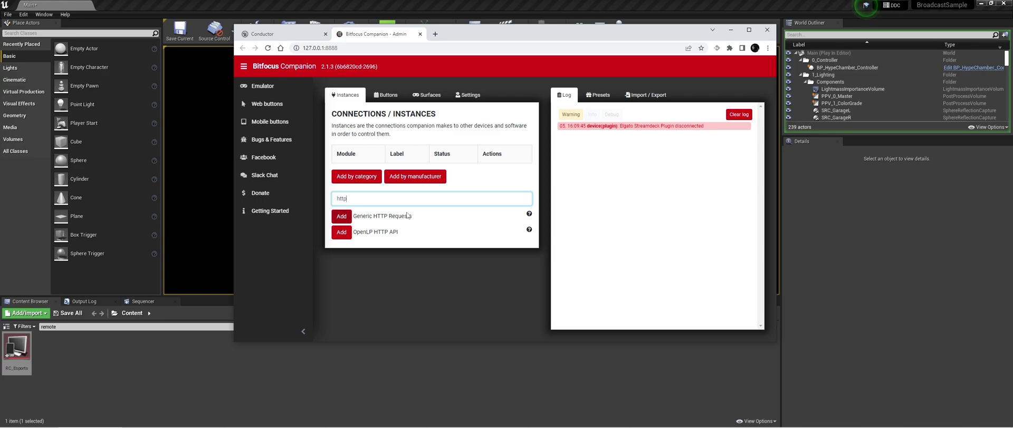
left_click(343, 216)
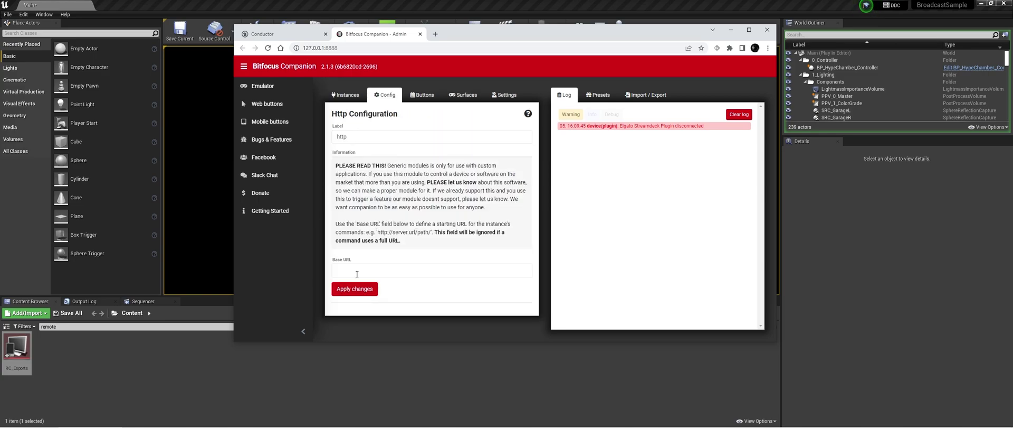
left_click(369, 141)
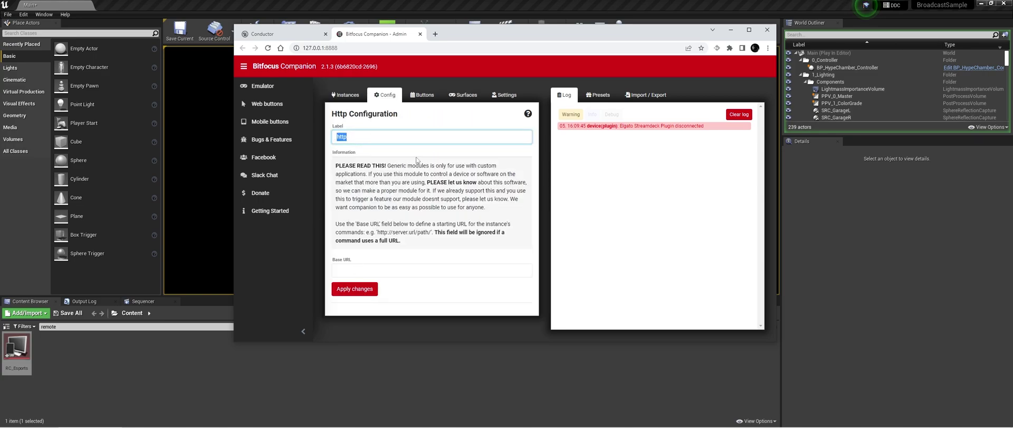
left_click(380, 267)
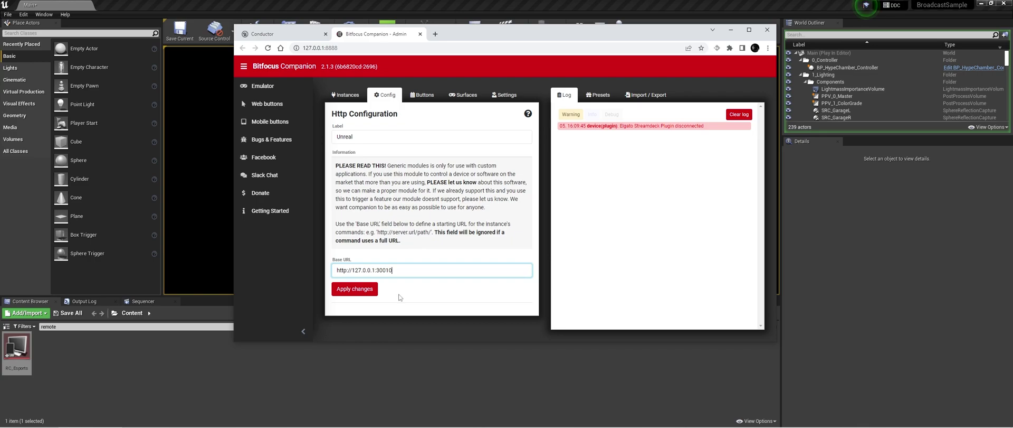
left_click(372, 290)
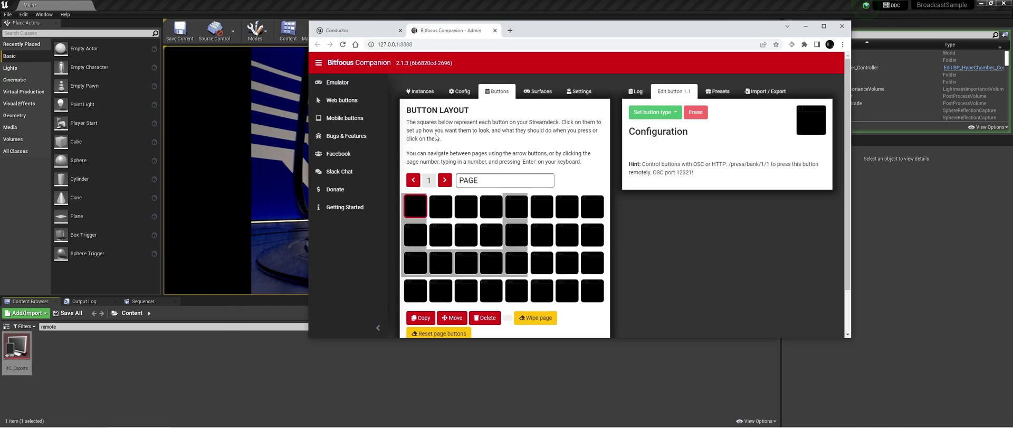
left_click(556, 9)
Make button 1.1 a regular button with an Unreal: PUT key-down action
left_click_drag(557, 8, 402, 11)
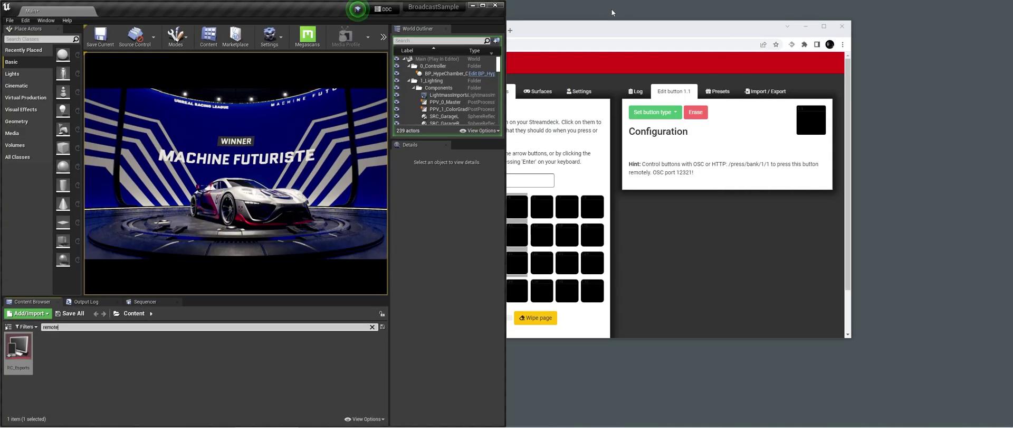
left_click(574, 32)
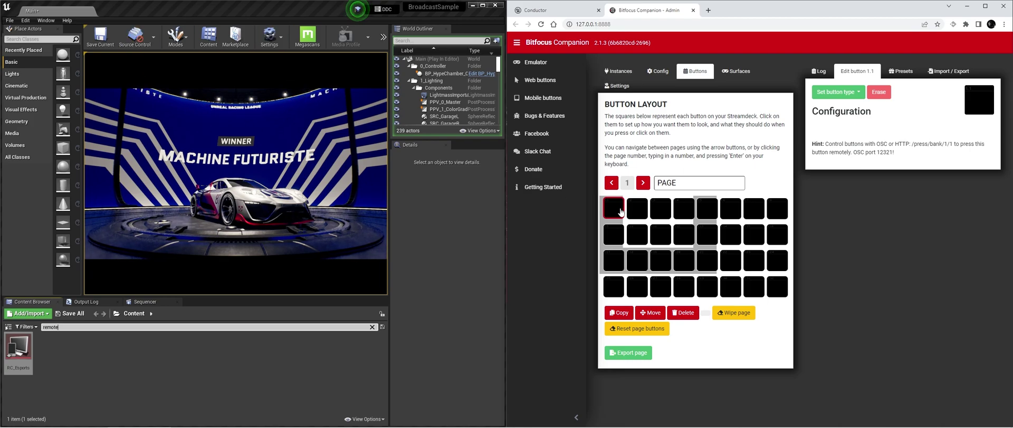
left_click(845, 97)
double_click(838, 108)
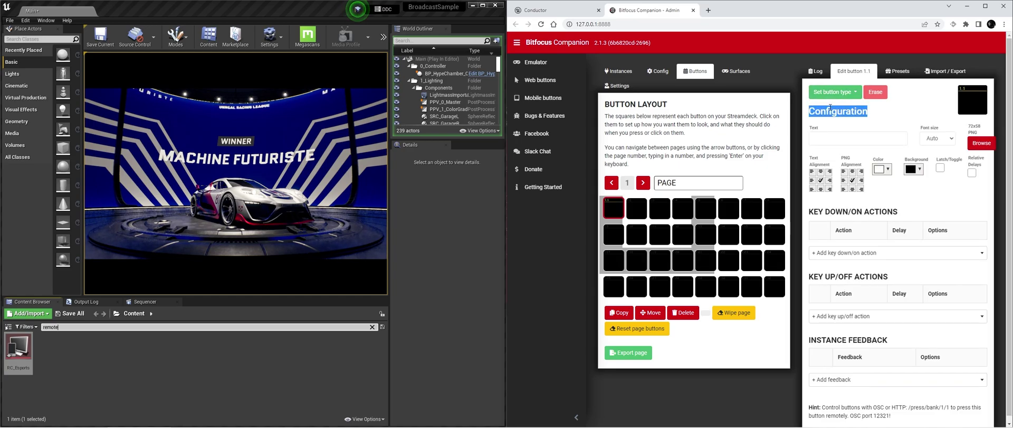
left_click(858, 252)
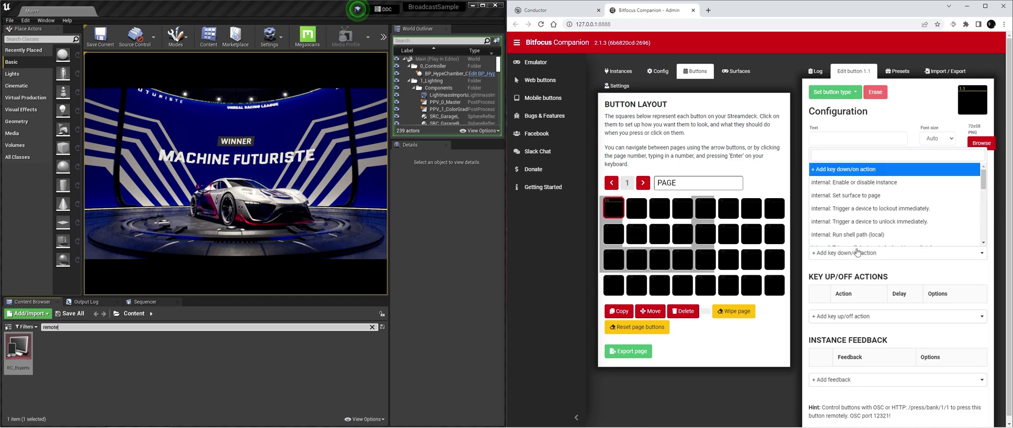
type("unreal")
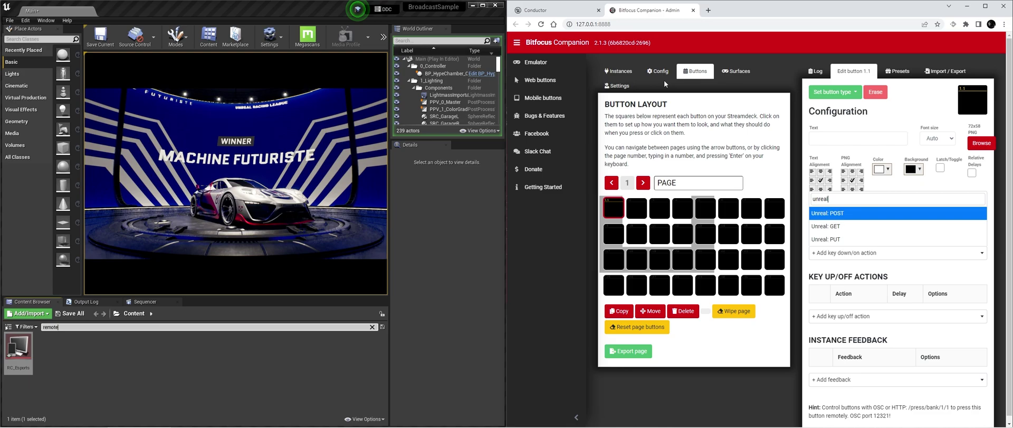
left_click(833, 240)
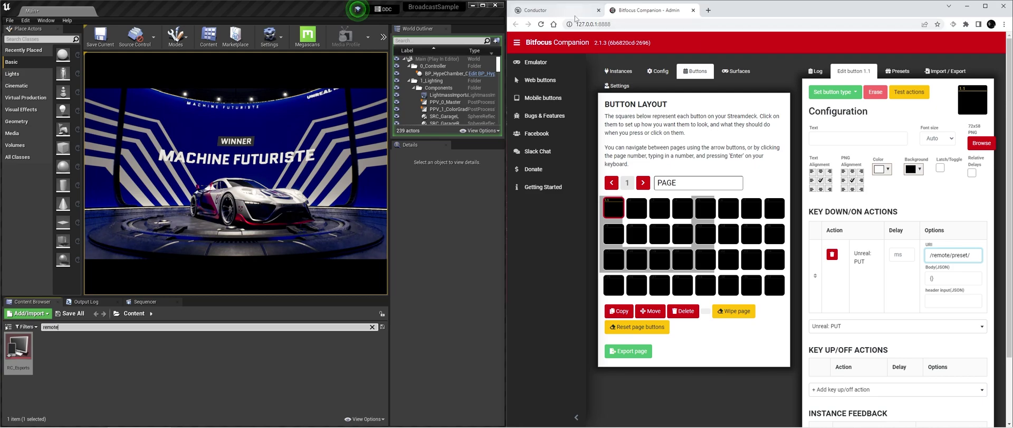
Enter the URI /remote/preset/RC_Esports/function and open the RC_Esports control panel
key("ctrl+Tab")
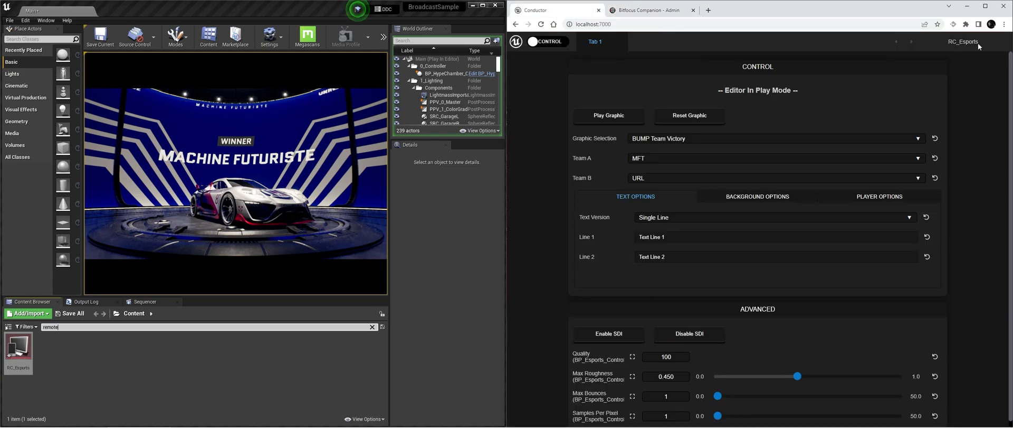
left_click(660, 15)
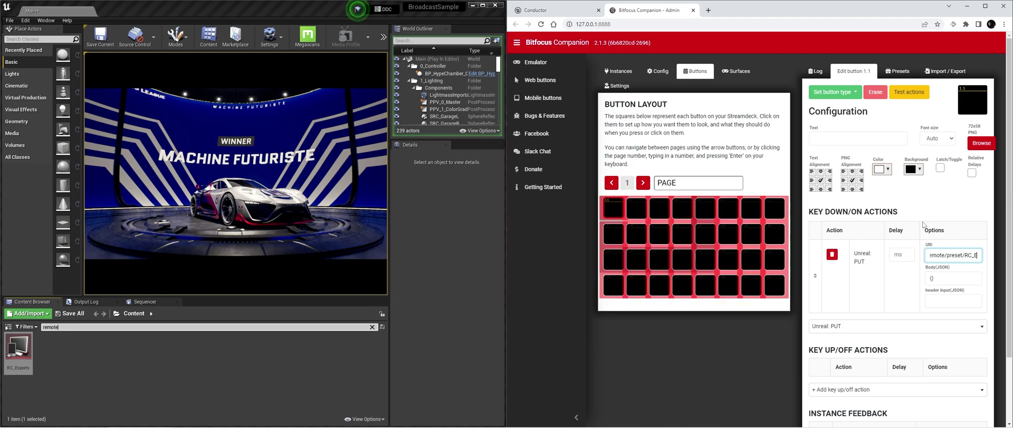
type("Esports")
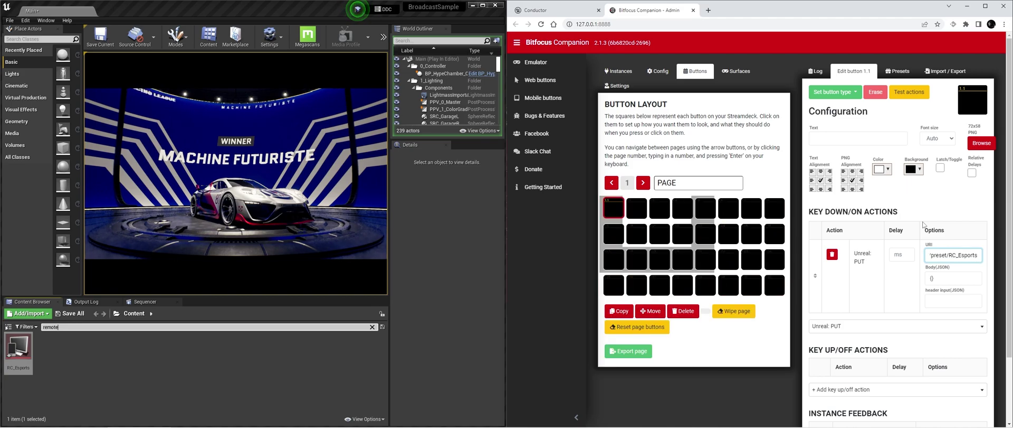
type("/fuc")
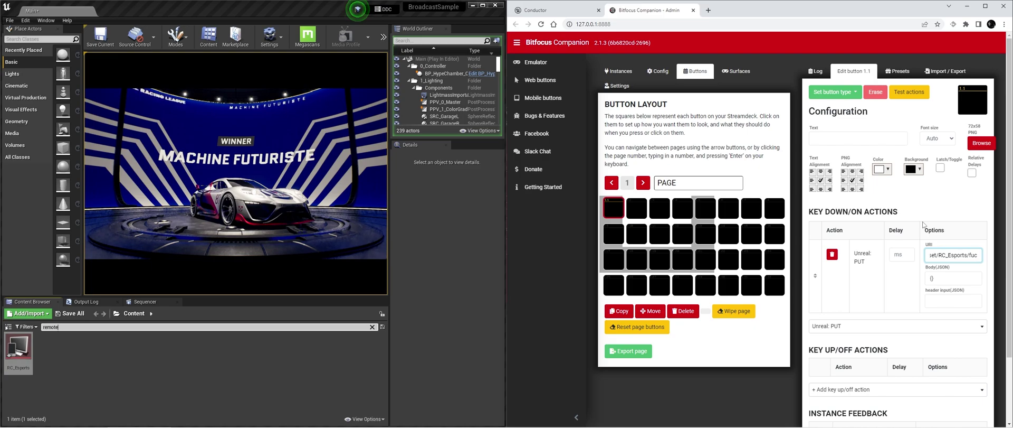
key("BackSpace")
type("nction/")
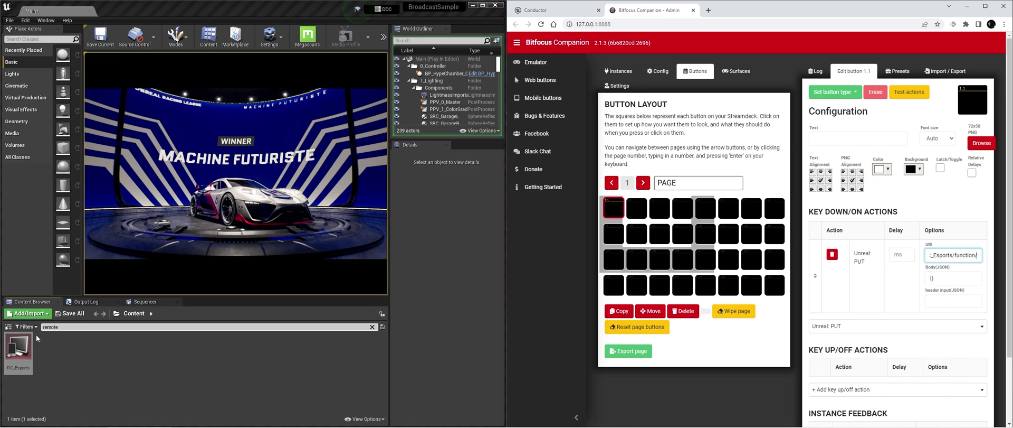
left_click(28, 348)
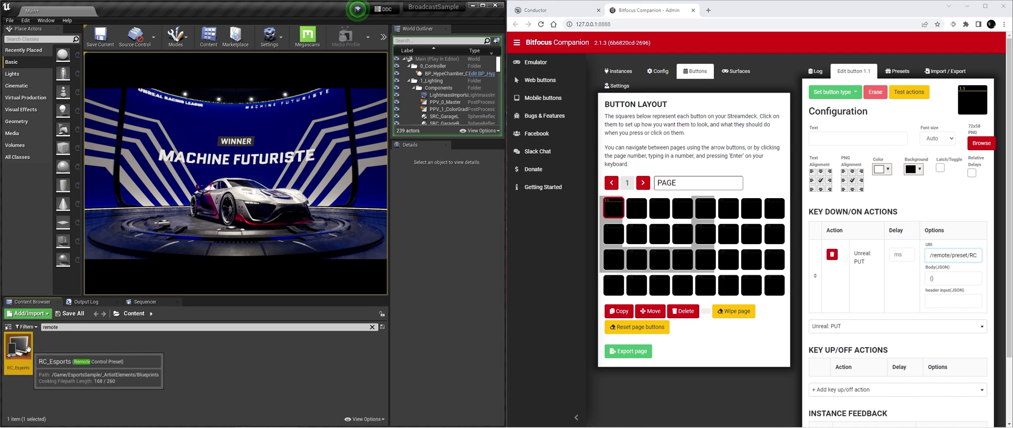
double_click(28, 348)
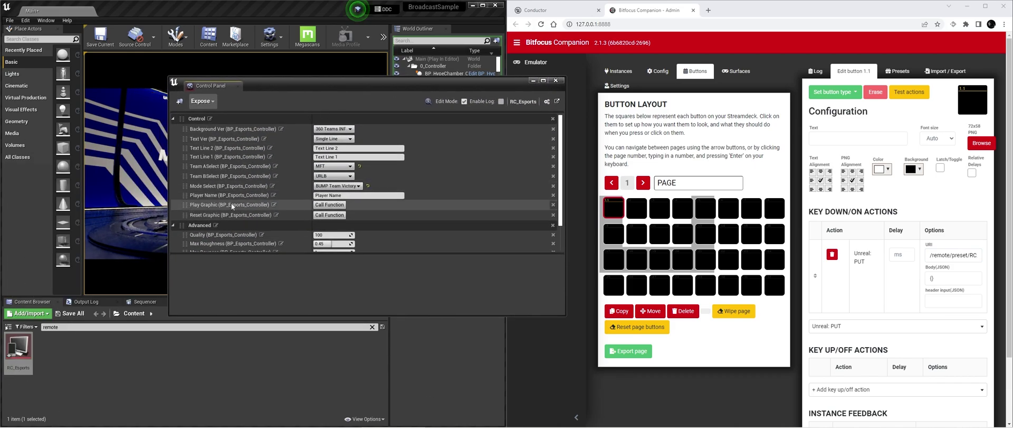
Paste the Play Graphic entry's path into button 1.1's URI, ending in Esports_Controller
left_click(274, 204)
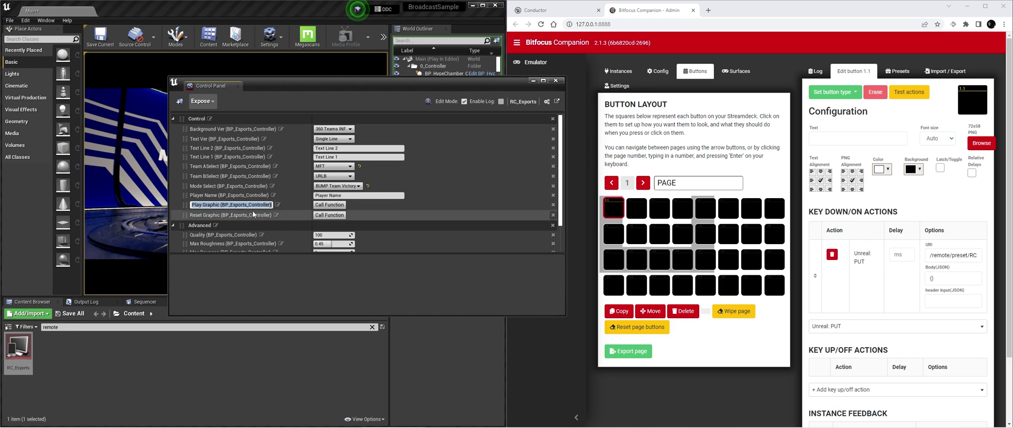
left_click(965, 254)
triple_click(965, 255)
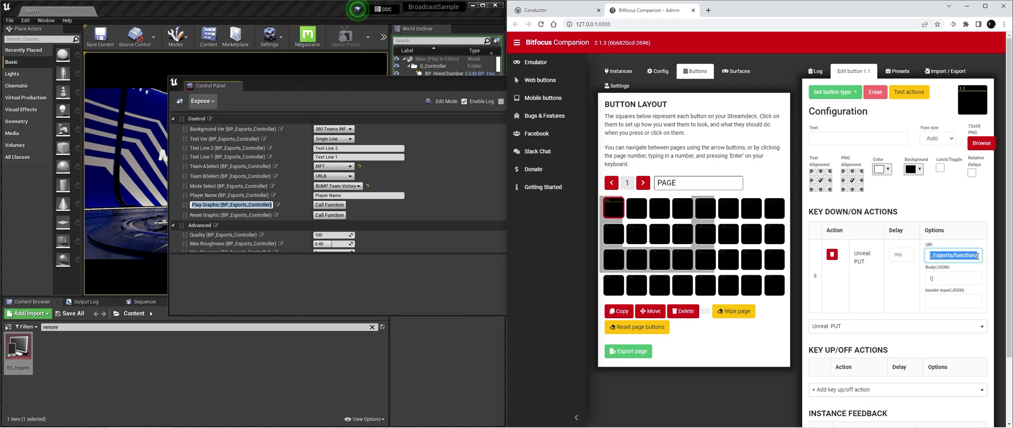
key("ctrl+v")
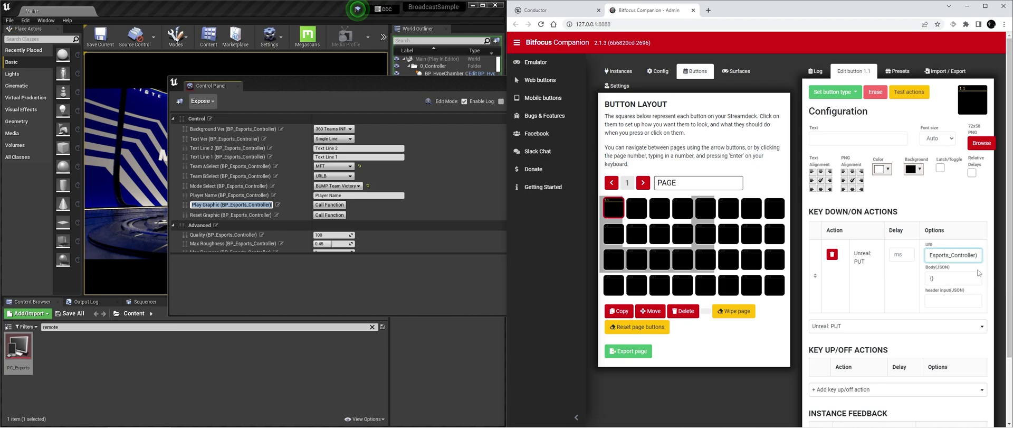
key("alt+Tab")
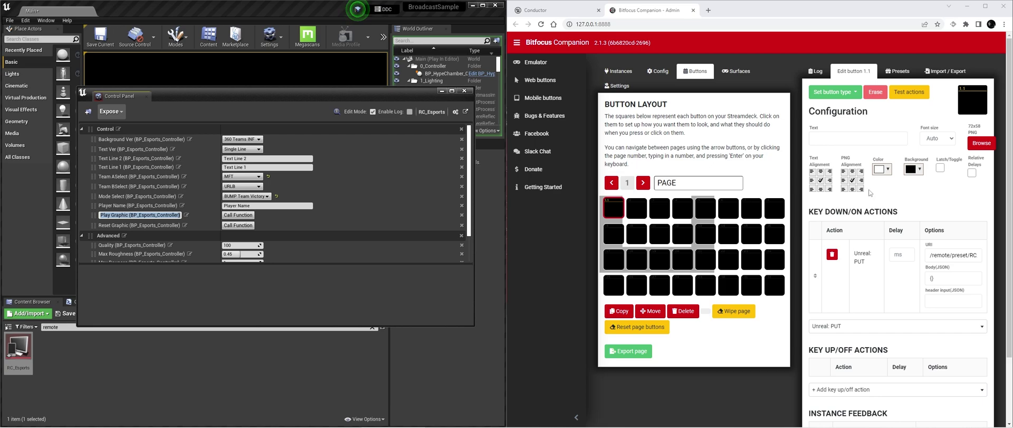
Label button 1.1 'Play' and minimise Unreal's control panel
left_click(846, 138)
type("Plas")
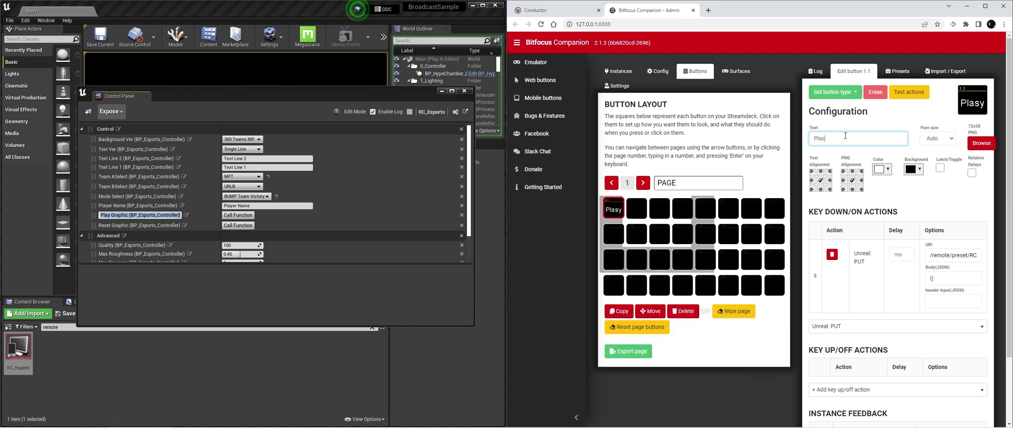
key("BackSpace")
type("y")
left_click(441, 91)
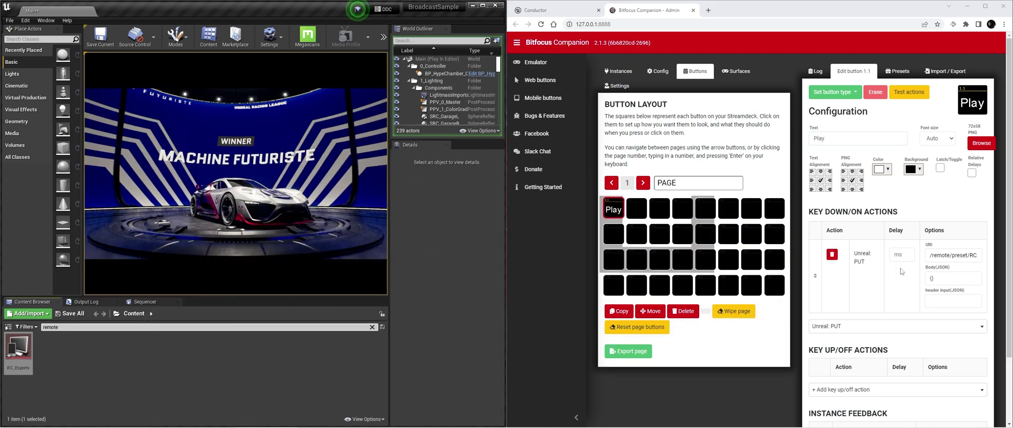
left_click(947, 277)
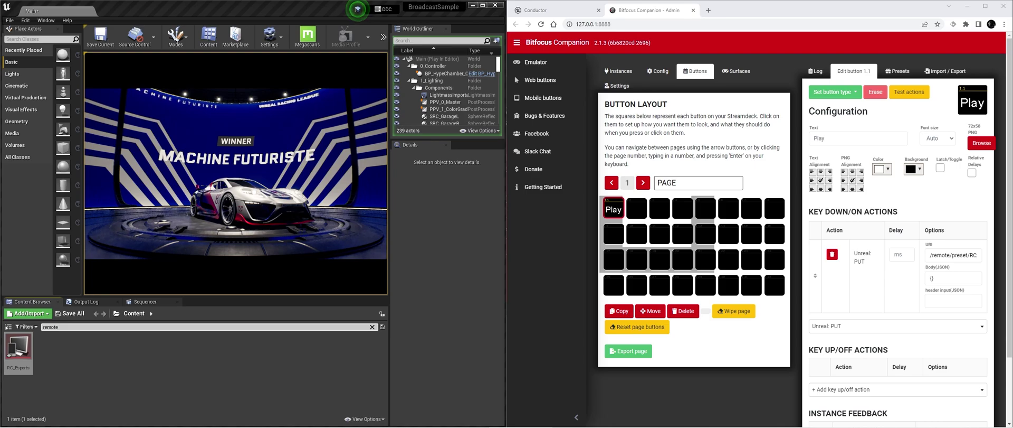
left_click(940, 275)
key("ctrl+v")
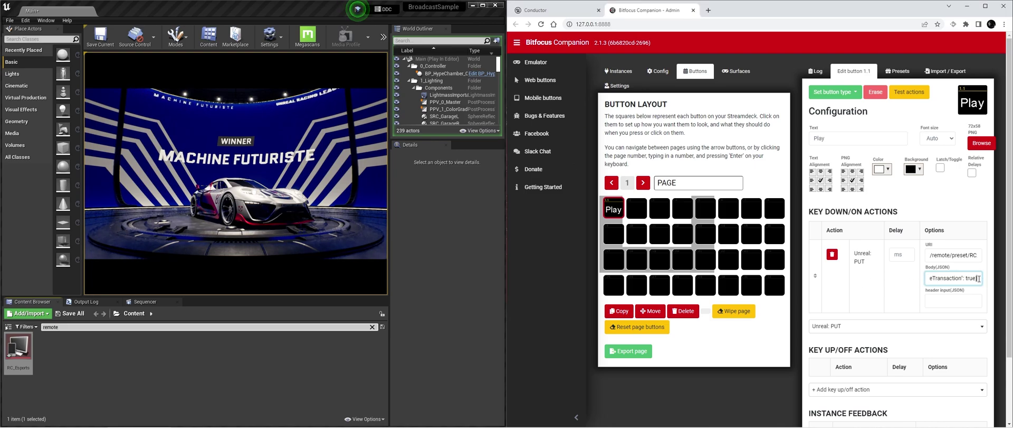
triple_click(958, 278)
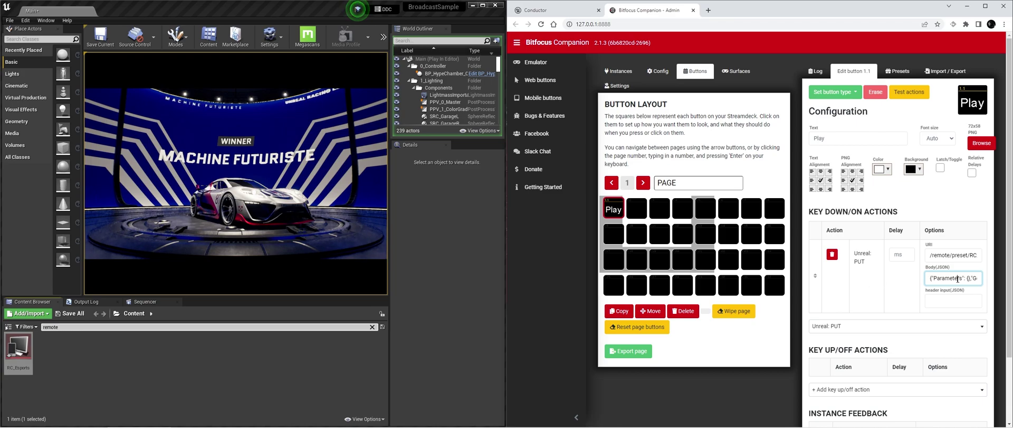
double_click(21, 347)
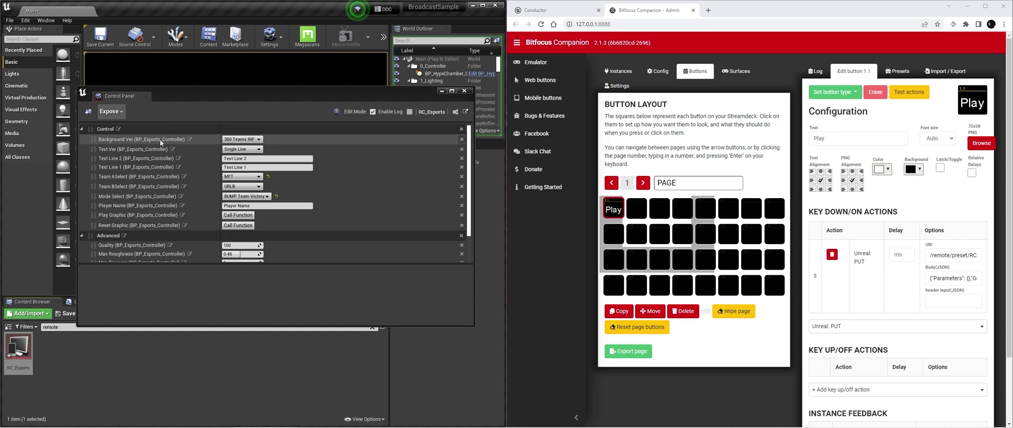
left_click(441, 92)
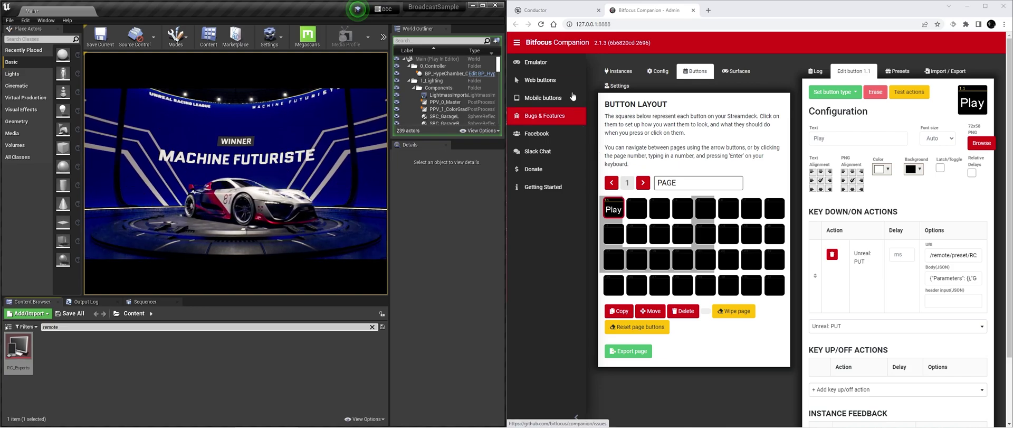
In Conductor, choose INT Matchup with Team A URLB against Team B SGA
left_click(543, 10)
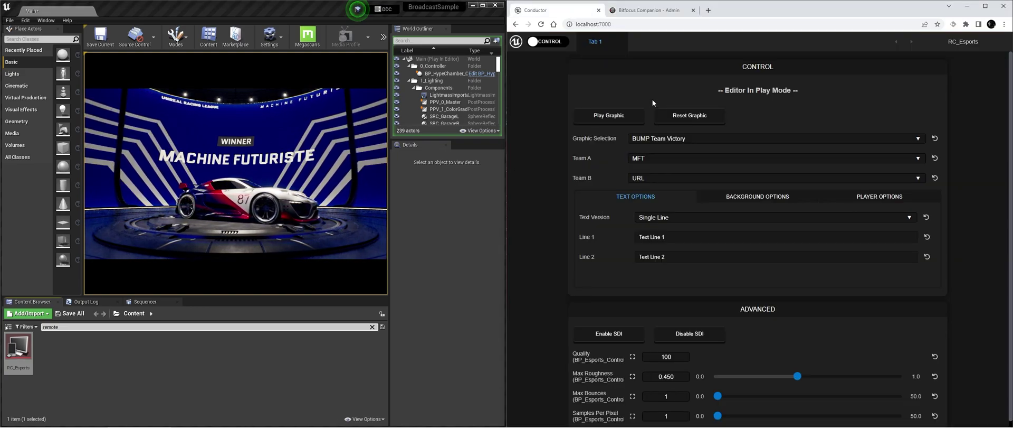
left_click(686, 139)
left_click(681, 138)
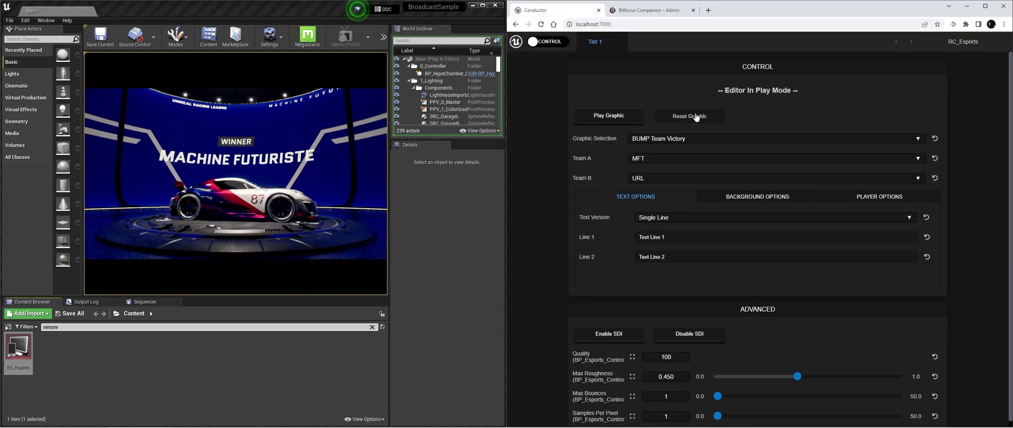
left_click(672, 138)
left_click(649, 147)
left_click(649, 158)
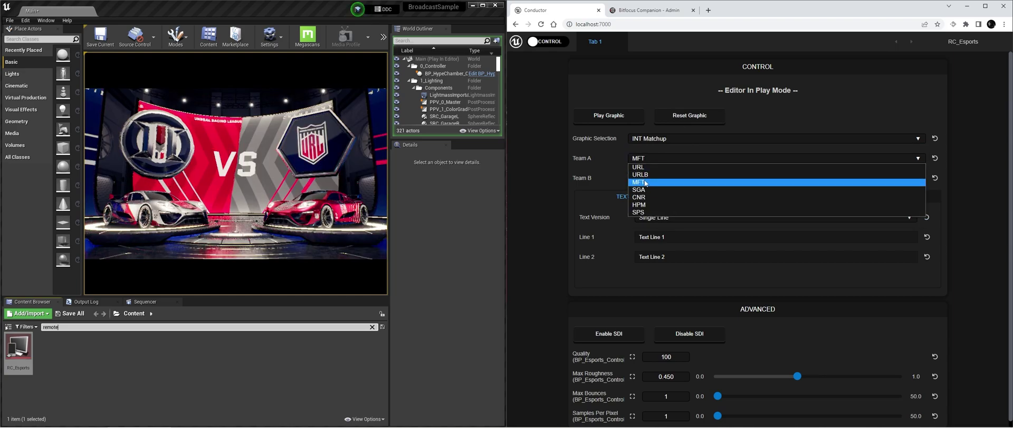
left_click(649, 177)
left_click(650, 177)
left_click(647, 214)
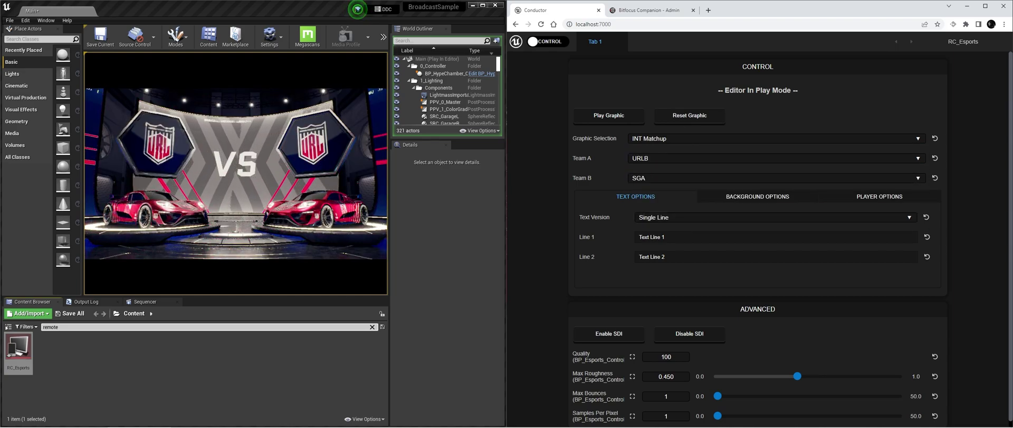
left_click(654, 10)
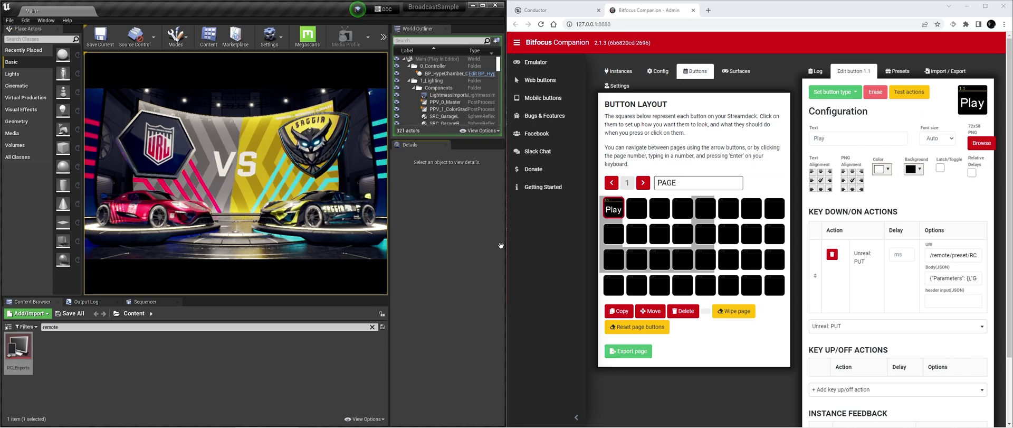
Stop play mode and make button 1.2 a regular button with an Unreal: PUT action
left_click(384, 38)
left_click(430, 154)
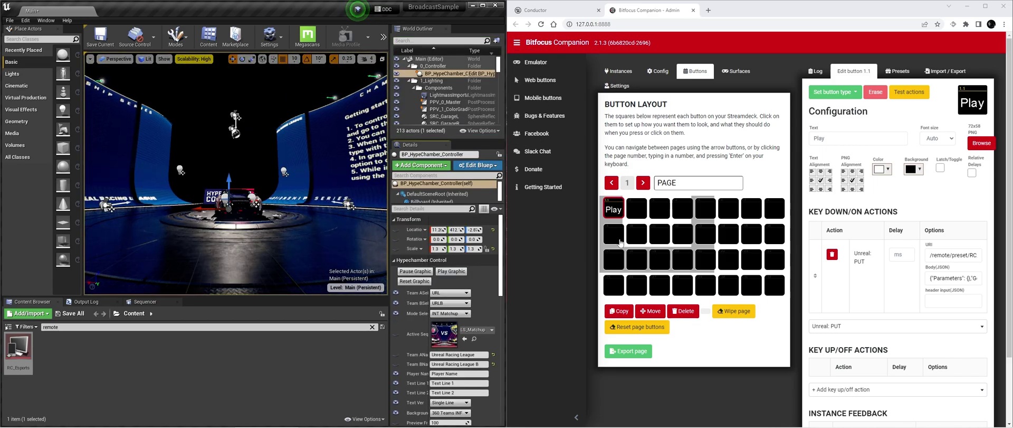
left_click(637, 208)
left_click(838, 92)
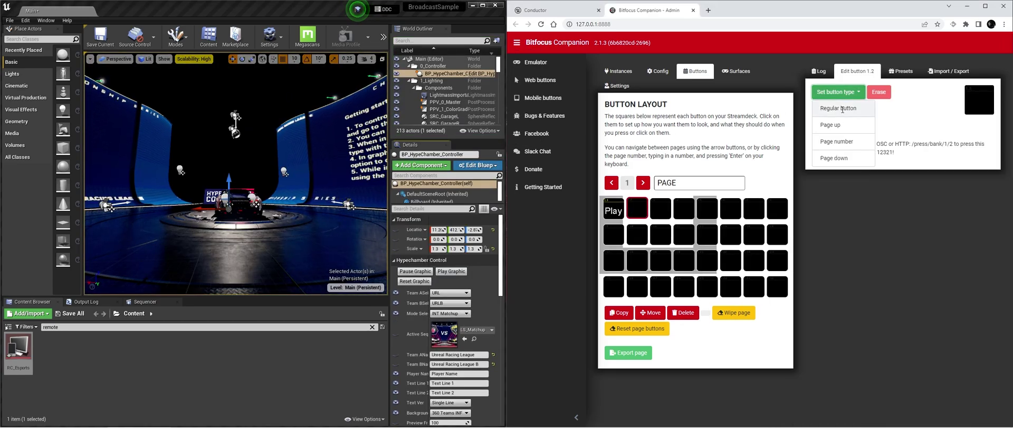
left_click(839, 108)
left_click(844, 248)
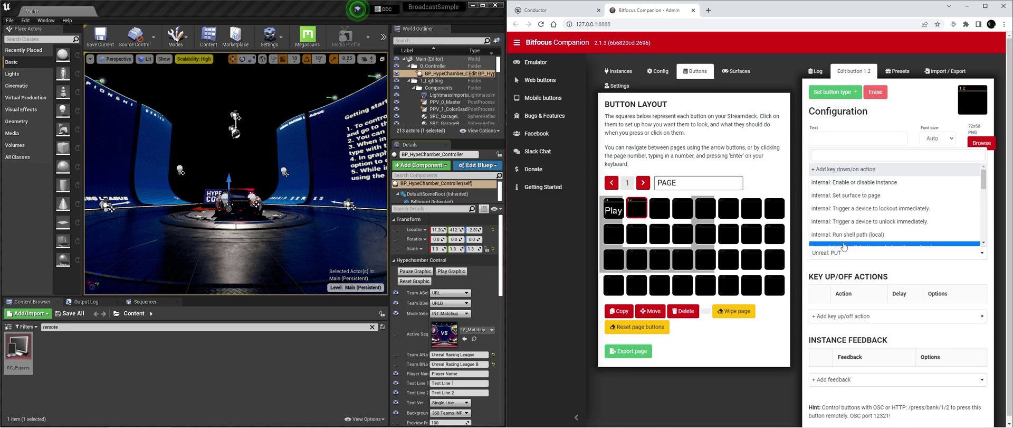
type("unre")
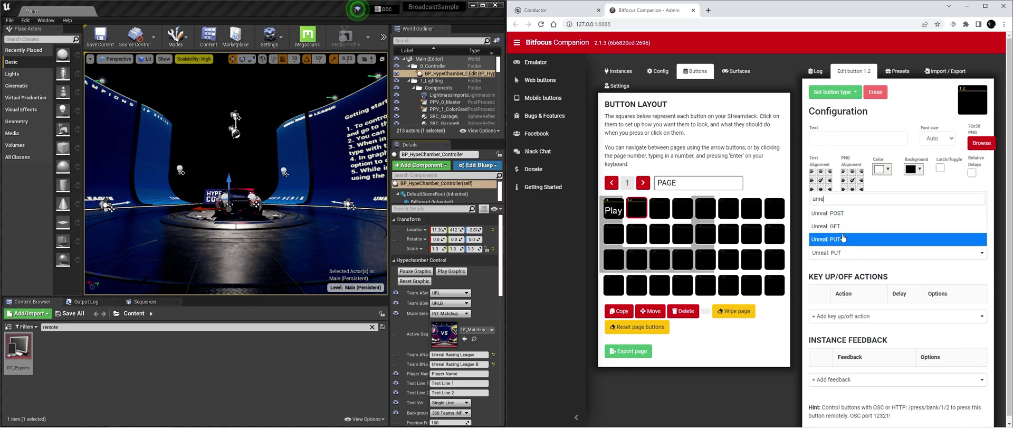
left_click(846, 239)
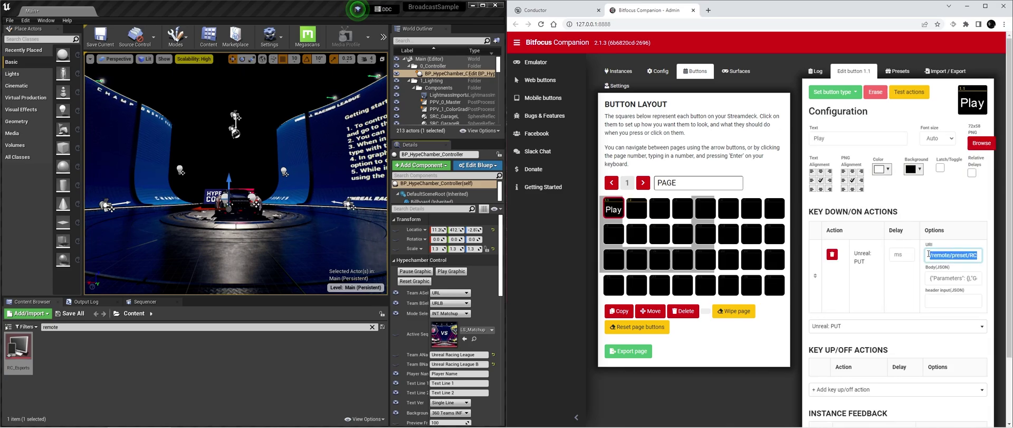
Point button 1.2's URI at the RC_Esports preset's Reset Graphic function
left_click(637, 209)
left_click(953, 255)
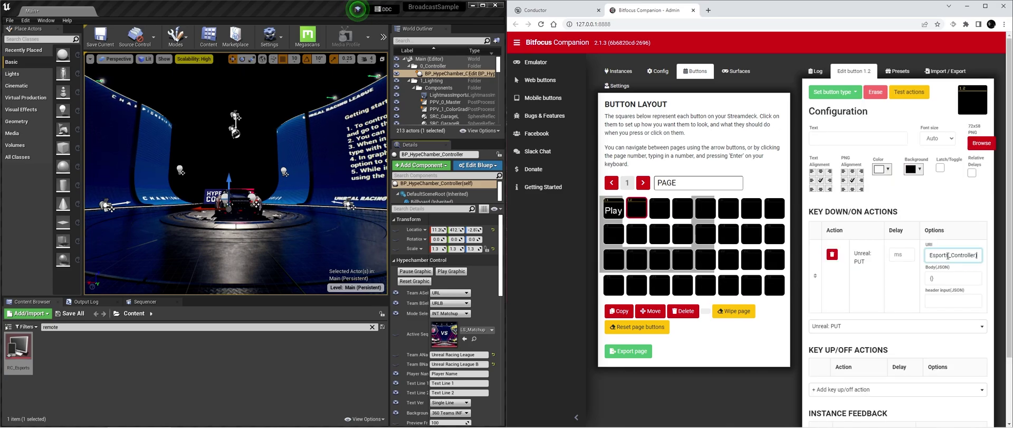
left_click(901, 257)
key("End")
key("shift+Left")
key("shift+Left")
key("shift+Left")
key("shift+Left")
key("shift+Left")
key("shift+Left")
key("shift+Left")
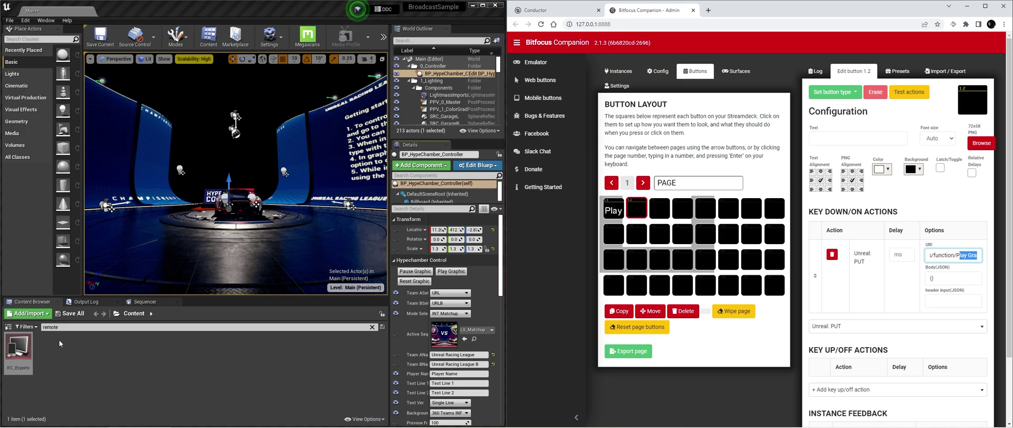
double_click(23, 346)
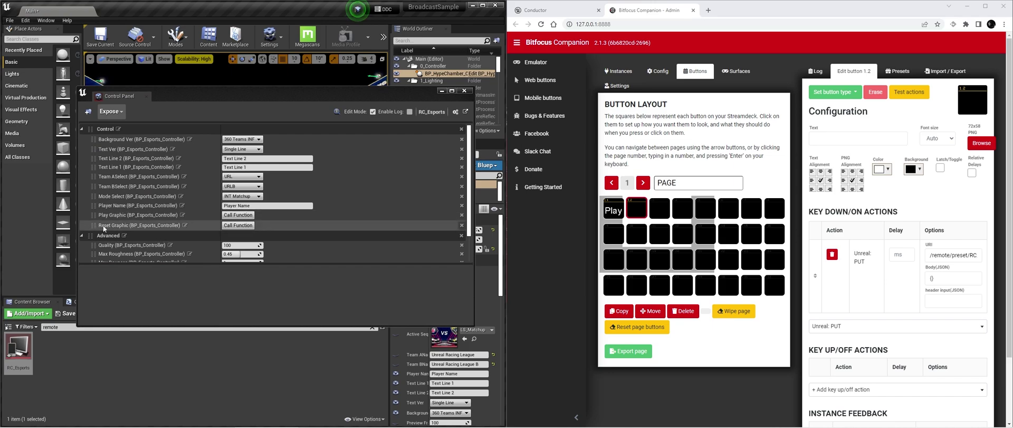
left_click(118, 225)
left_click(187, 225)
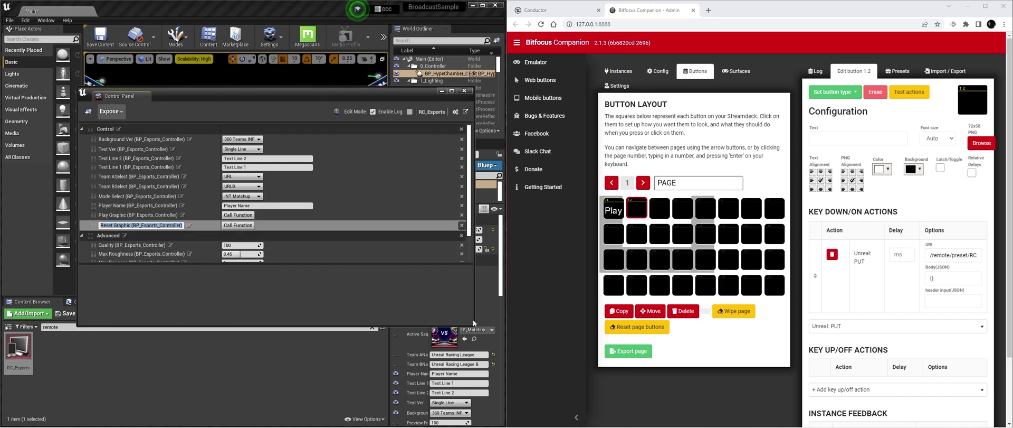
left_click(948, 256)
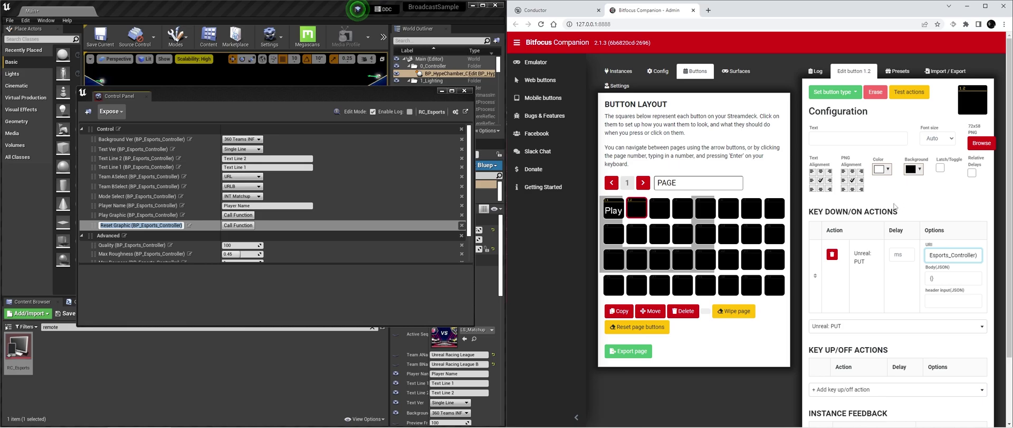
Copy the Play button's body, label button 1.2 'Reset' and close the preset
left_click(614, 214)
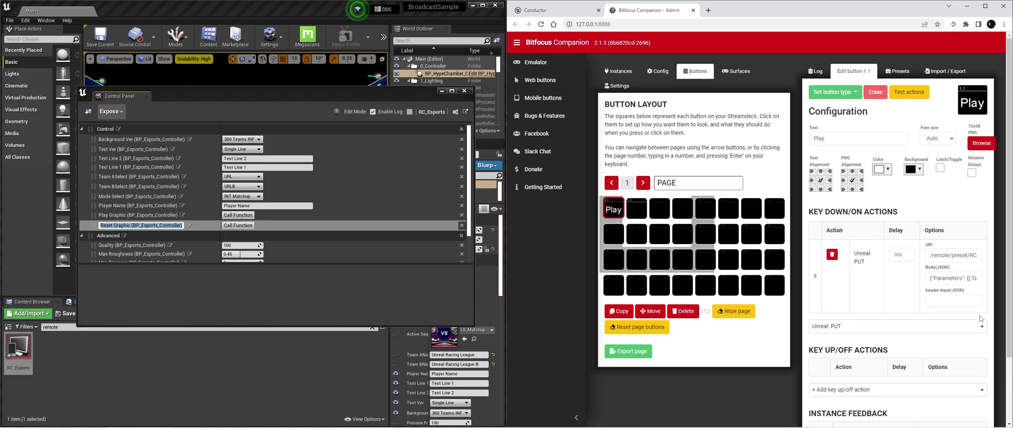
left_click(638, 209)
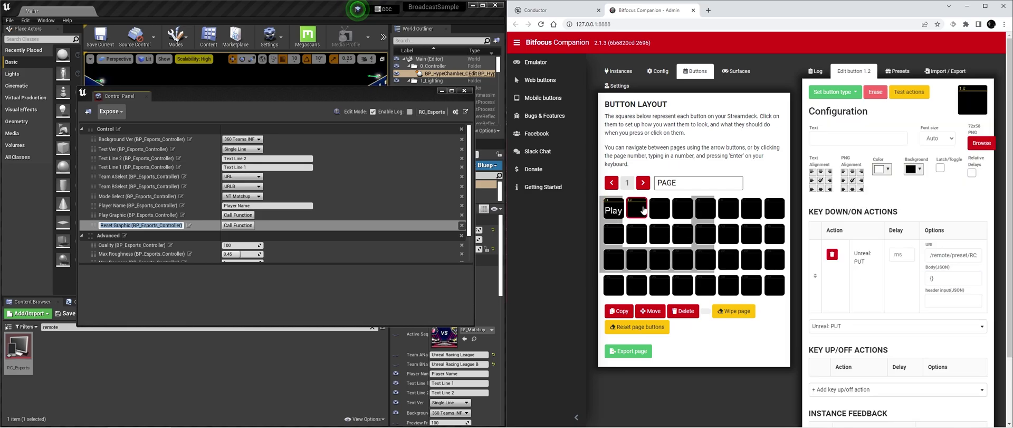
left_click(836, 140)
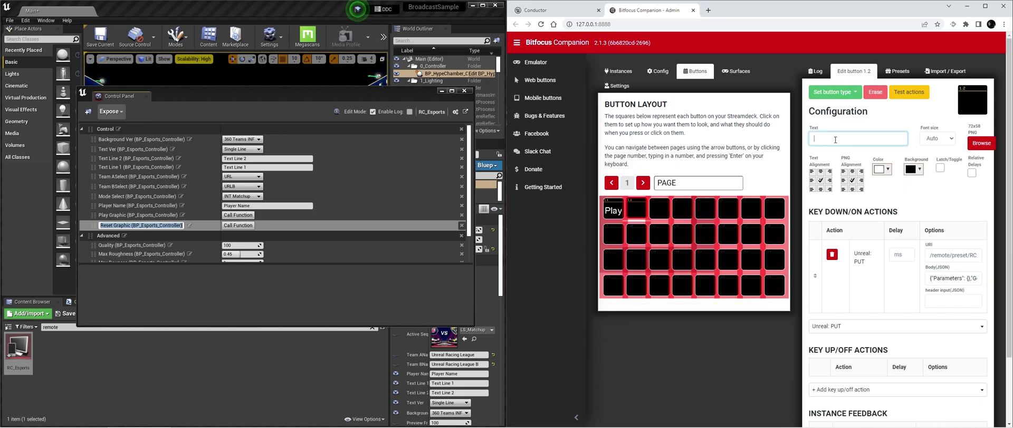
type("Reset")
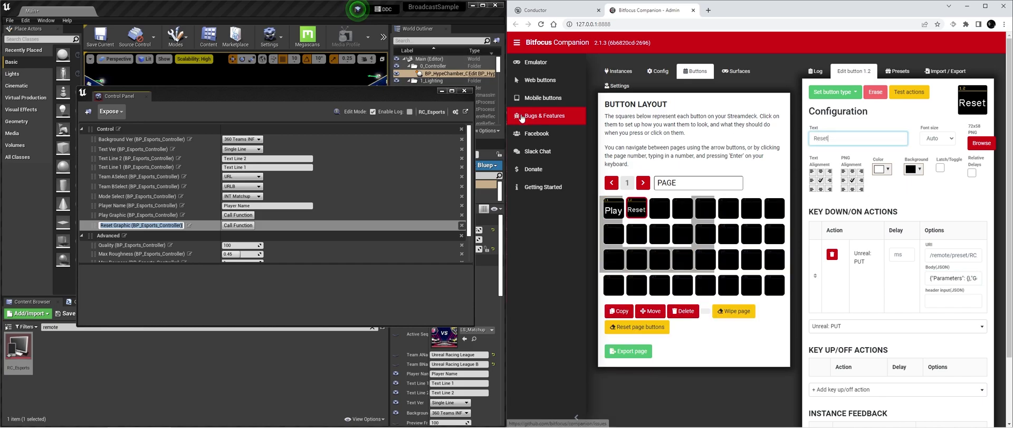
left_click(441, 91)
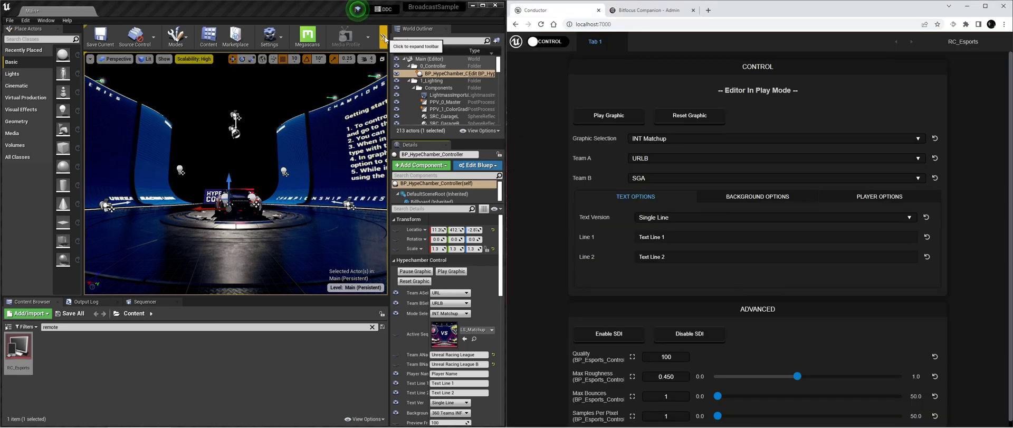
Restart Play in Editor and set Conductor to BUMP Team Victory with Team A as MFT
left_click(384, 37)
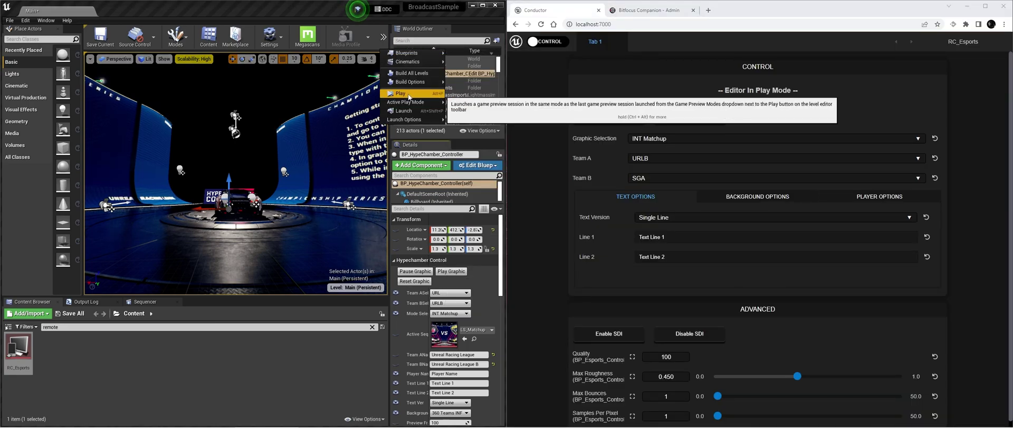
left_click(409, 97)
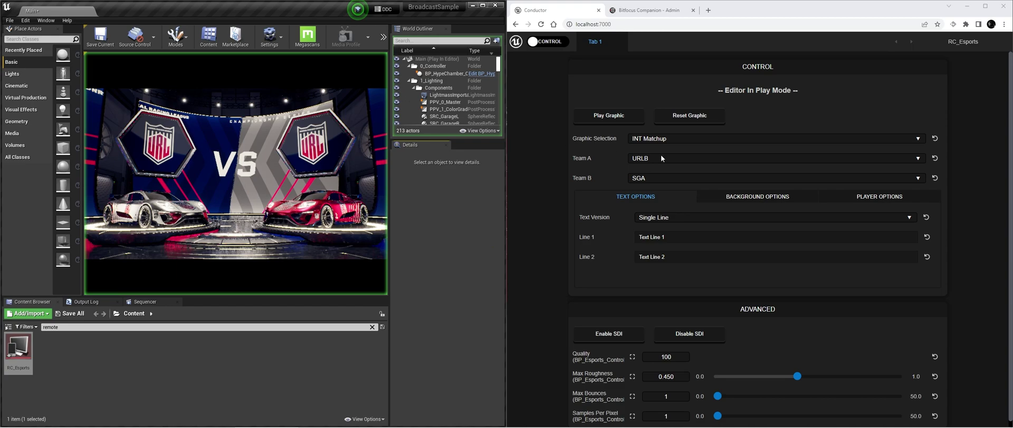
left_click(663, 142)
left_click(670, 222)
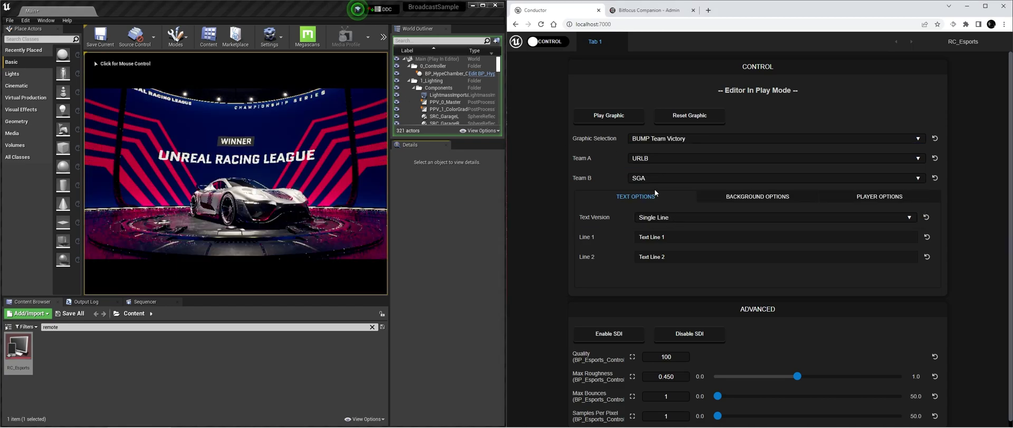
left_click(657, 158)
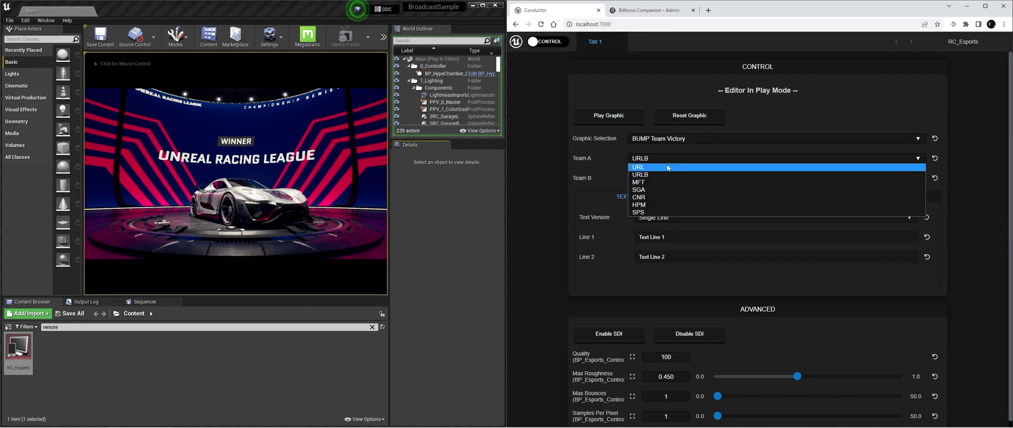
left_click(649, 183)
left_click(649, 10)
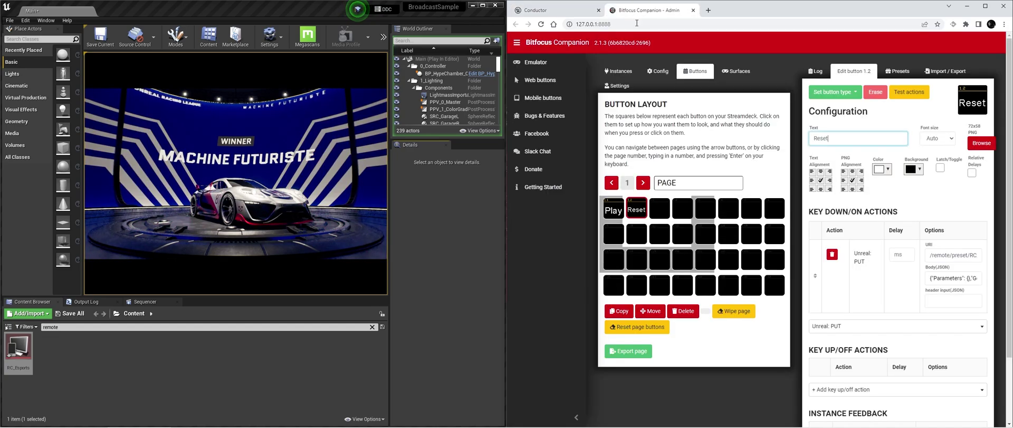